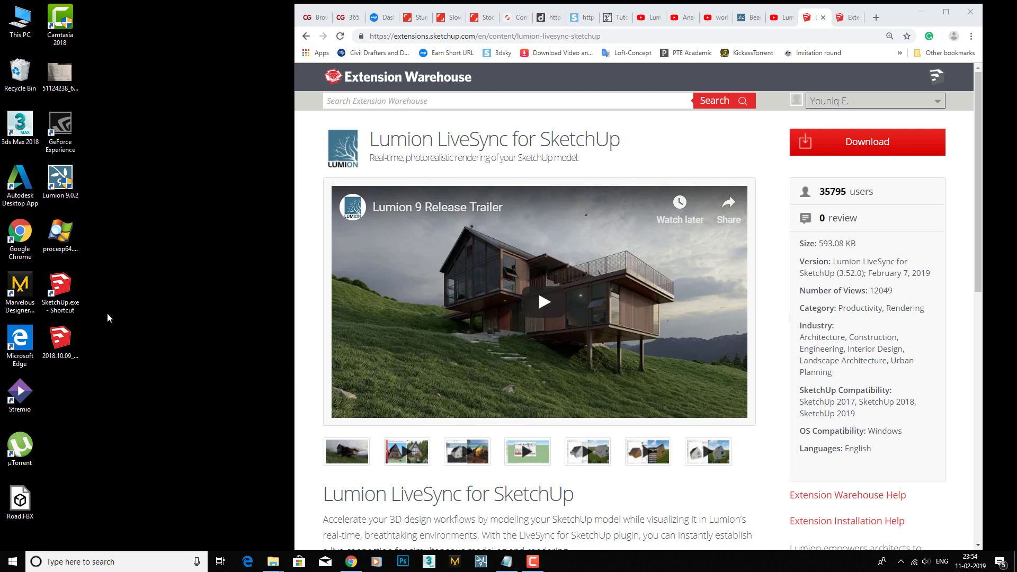
# Search Extension Warehouse for 'Lumion live sync' and open the Lumion LiveSync for SketchUp page
pyautogui.click(55, 296)
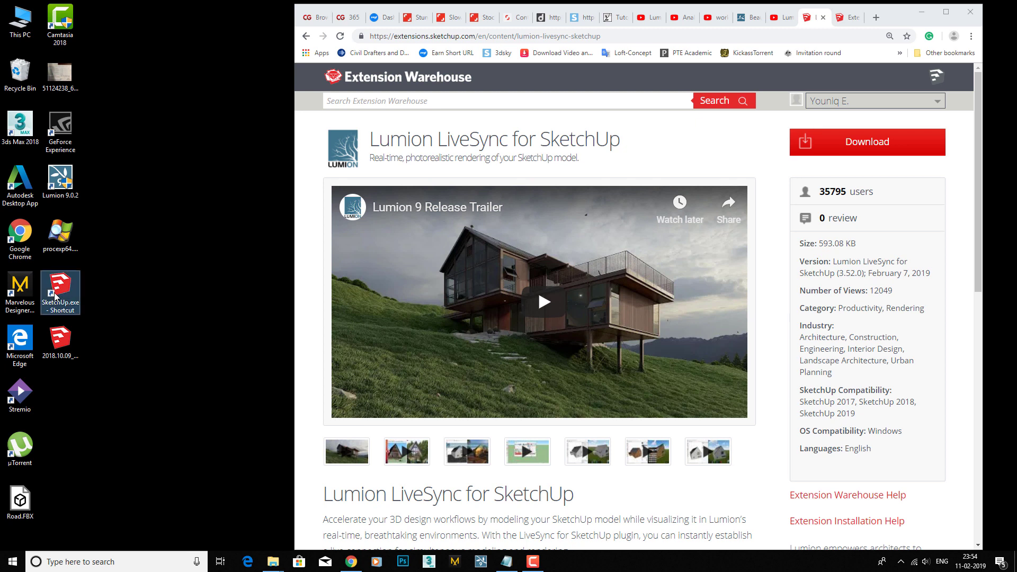
pyautogui.click(139, 255)
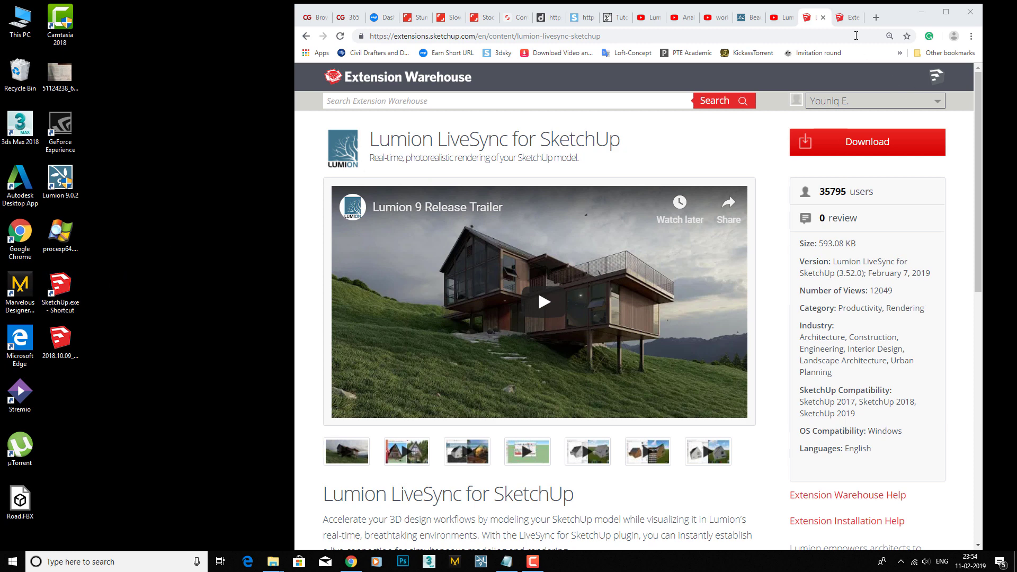
pyautogui.click(848, 20)
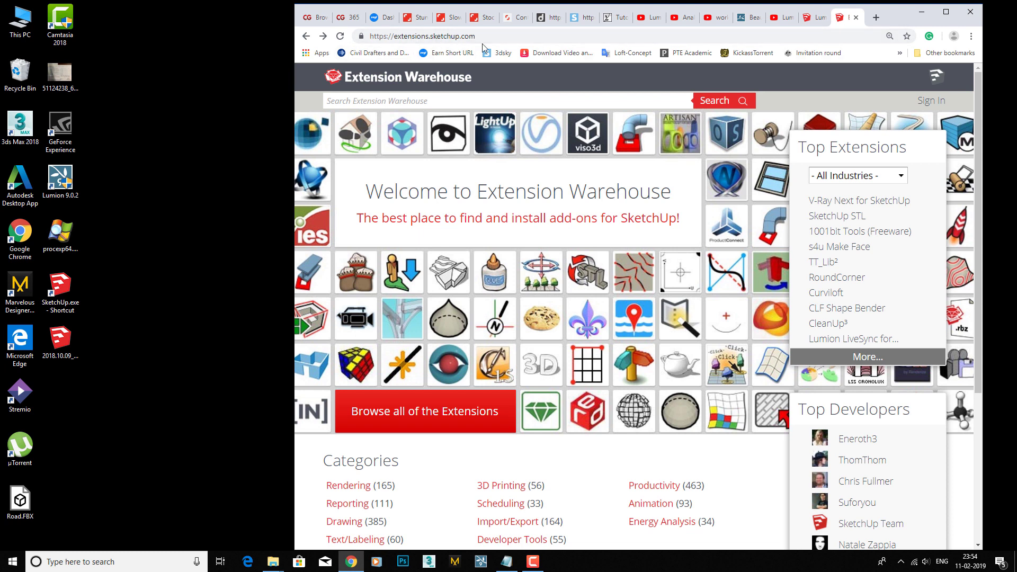
pyautogui.click(471, 99)
pyautogui.write('Lumion ')
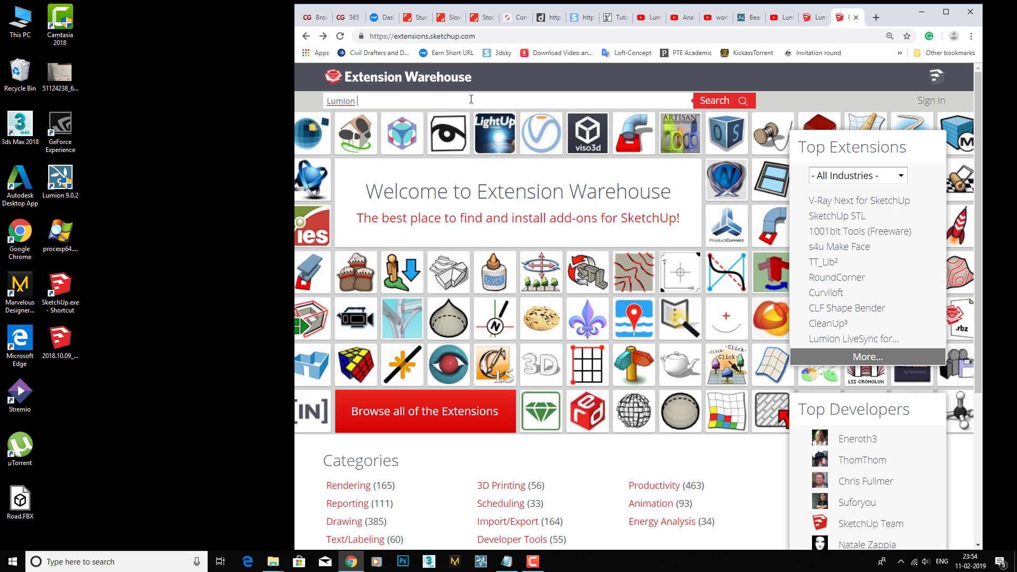
pyautogui.write('live sync')
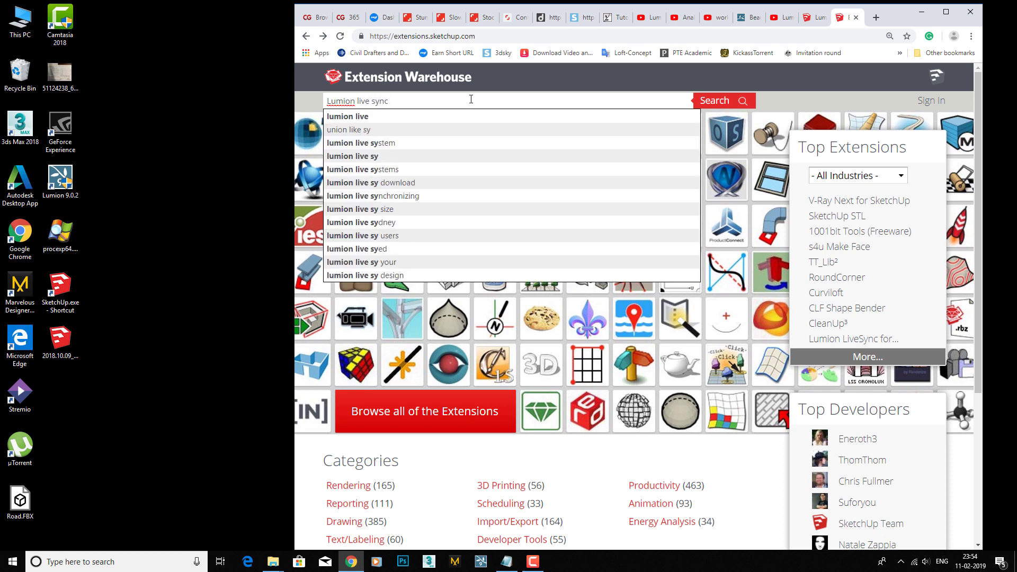
pyautogui.press('Return')
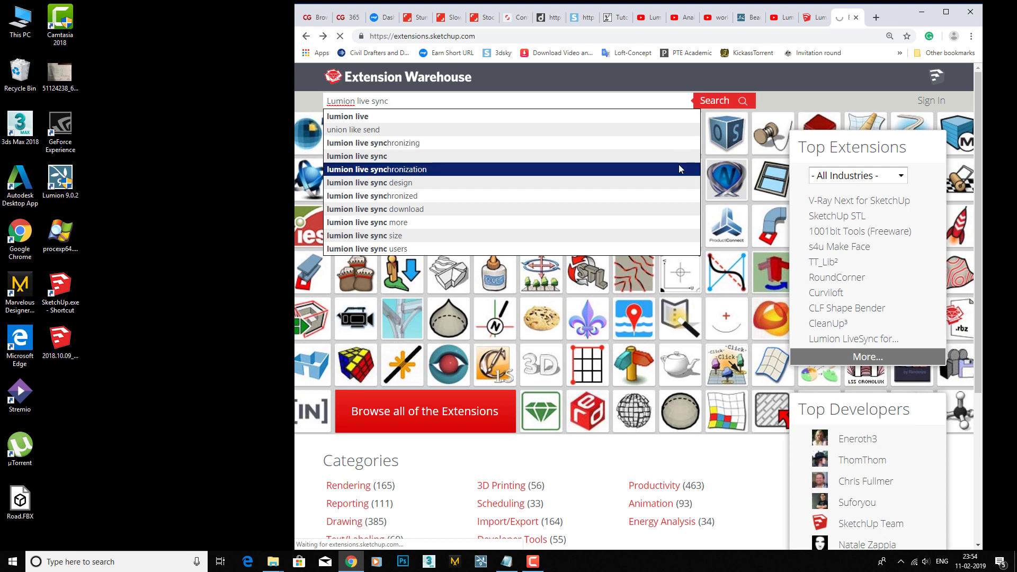
pyautogui.click(719, 98)
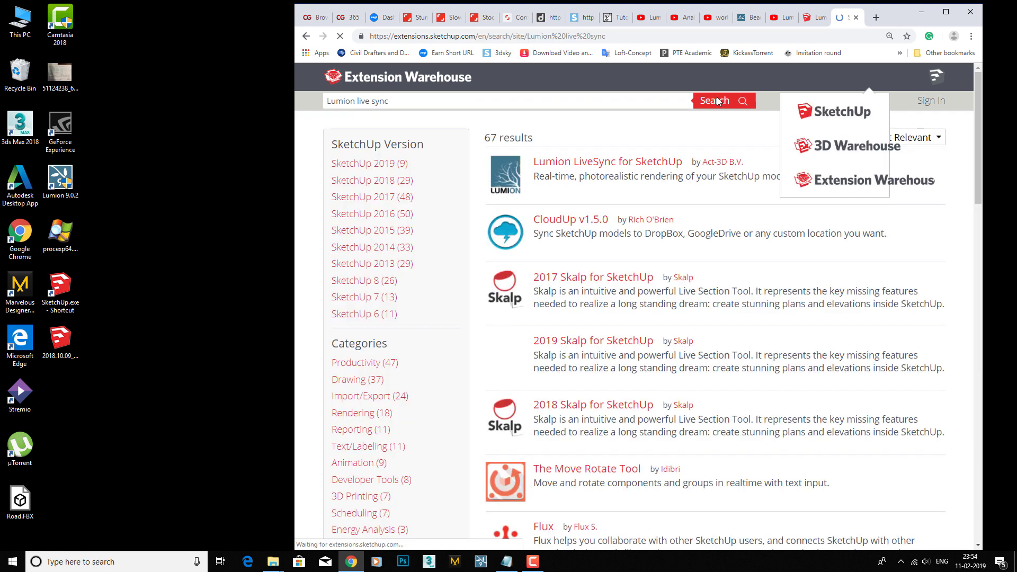
pyautogui.click(621, 167)
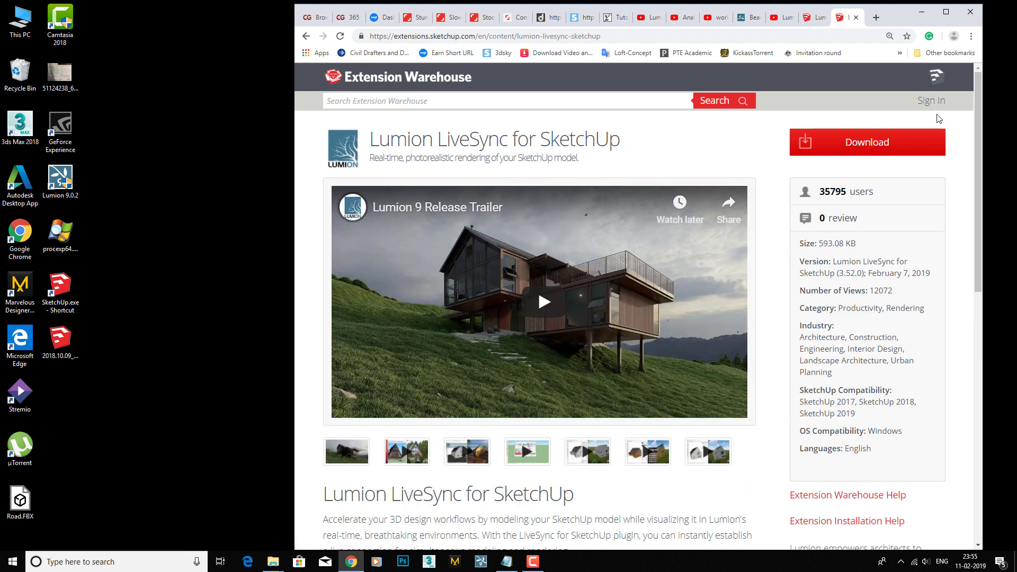
# Start the LiveSync download and sign in to Trimble Identity with a Google account
pyautogui.click(875, 150)
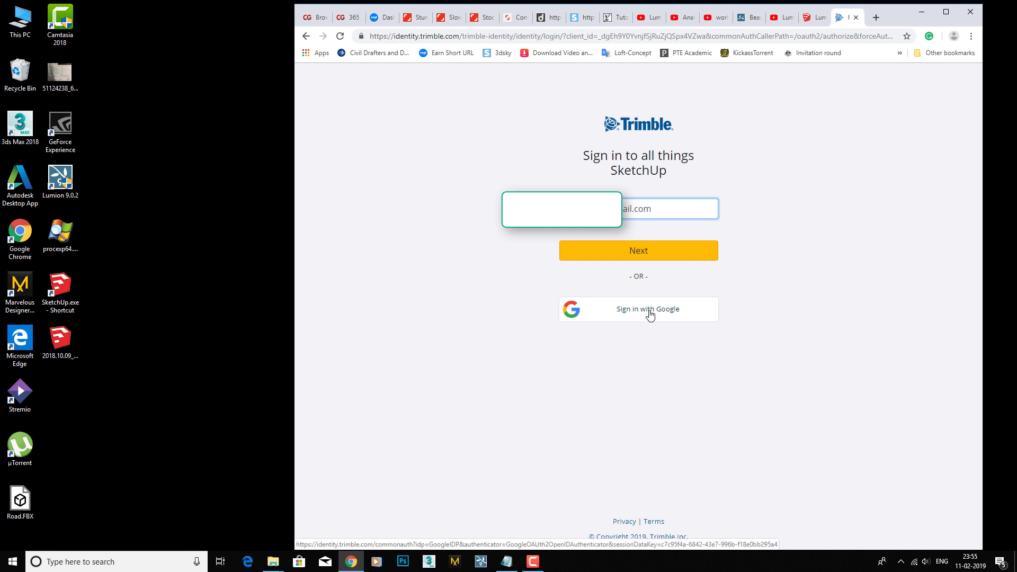
pyautogui.click(651, 316)
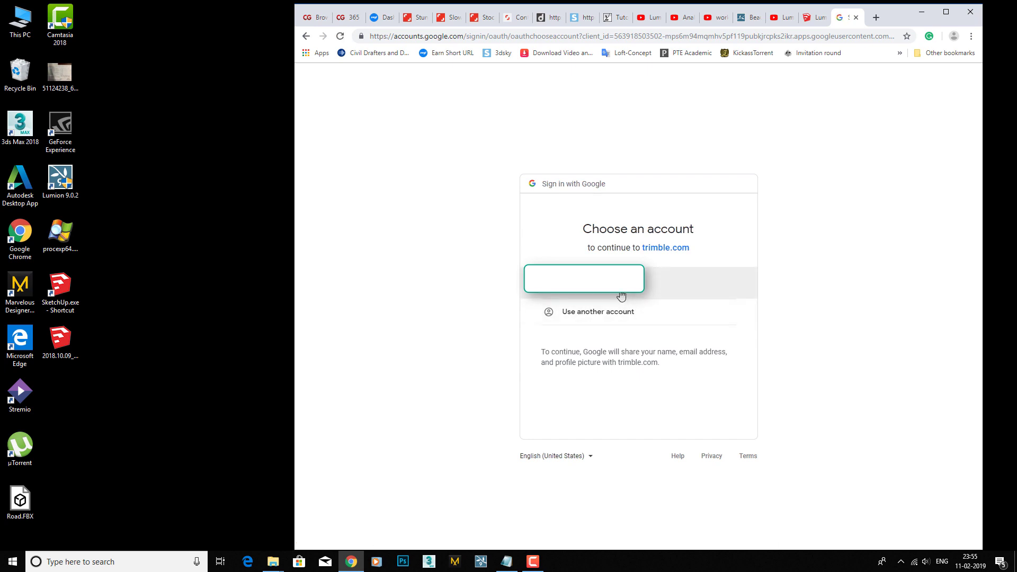
pyautogui.click(621, 296)
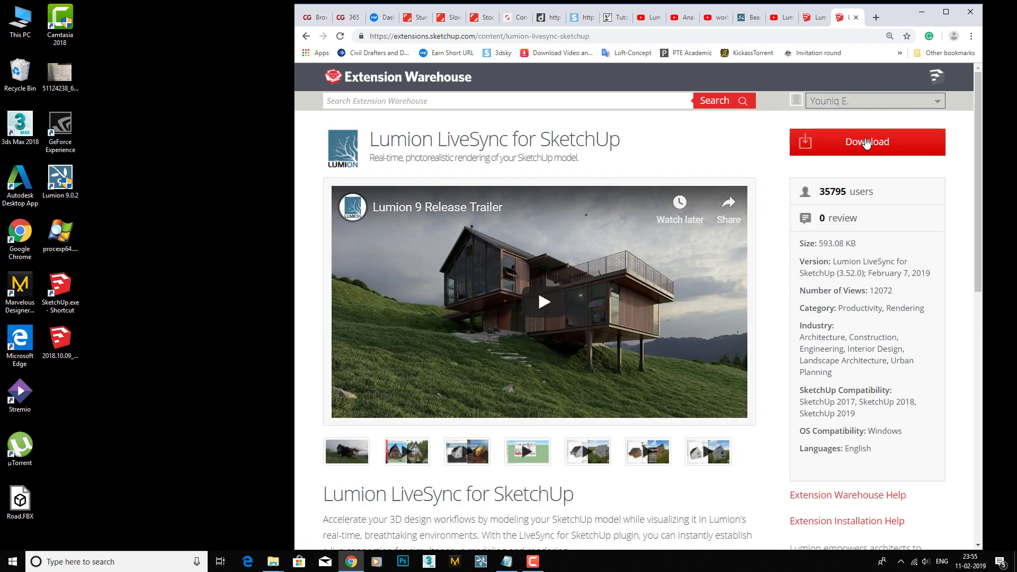
# Download lumion_livesync_for_sketchup_3.52.774.rbz and dismiss the Thanks for Downloading message
pyautogui.click(866, 143)
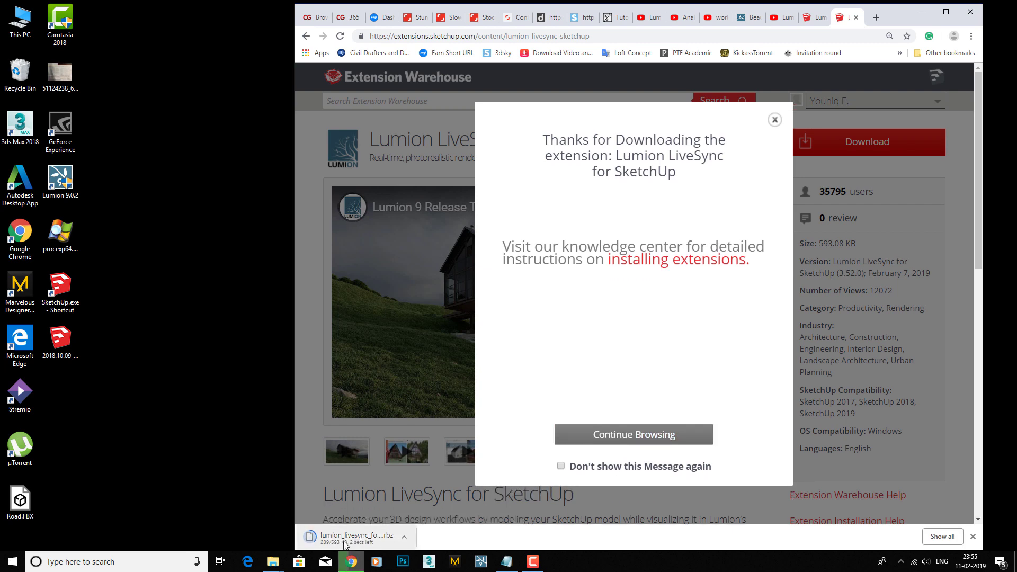
pyautogui.click(636, 438)
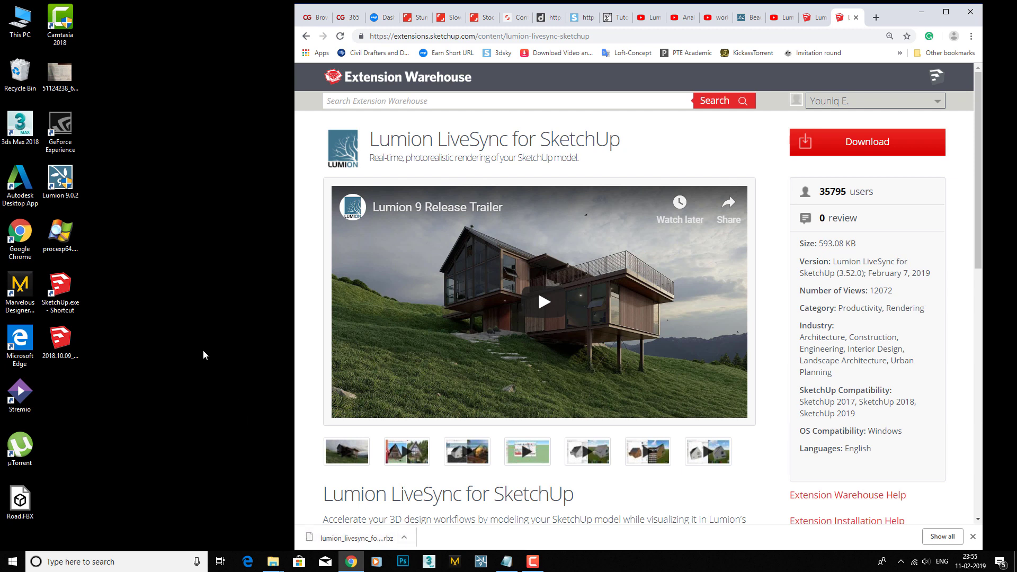
# Launch SketchUp from its desktop shortcut and choose Start using SketchUp on the welcome screen
pyautogui.click(68, 290)
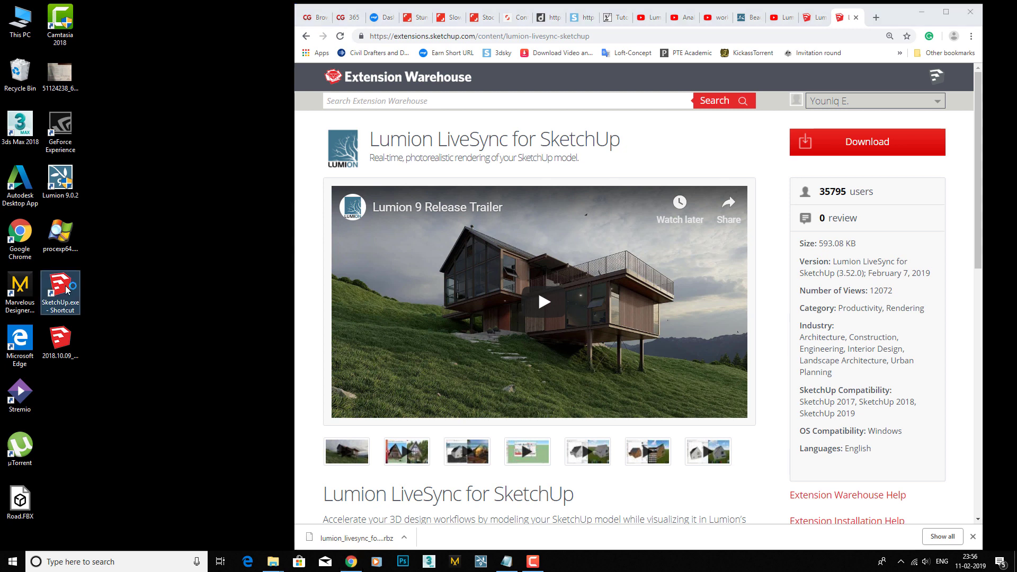
pyautogui.click(136, 261)
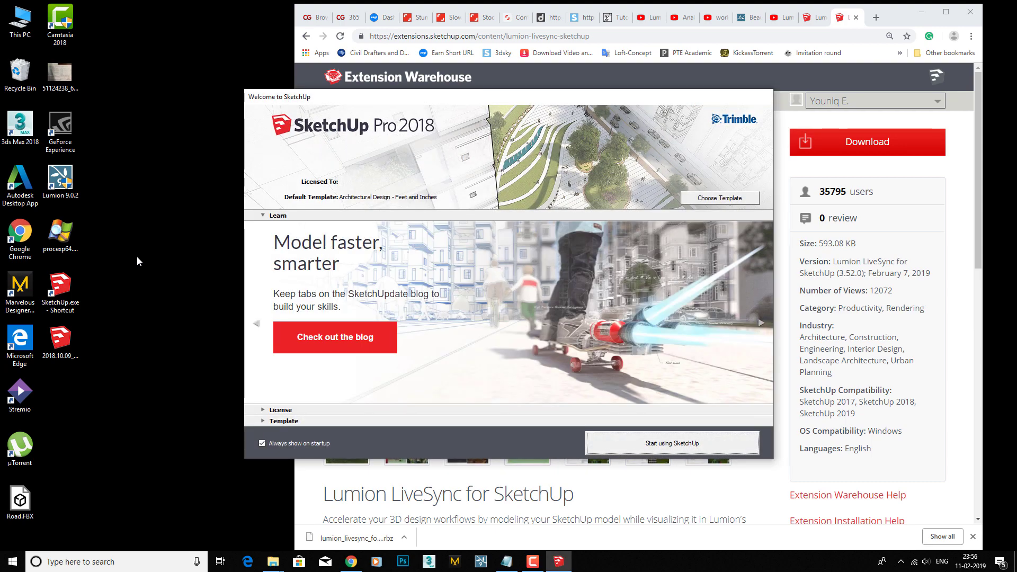
pyautogui.click(674, 450)
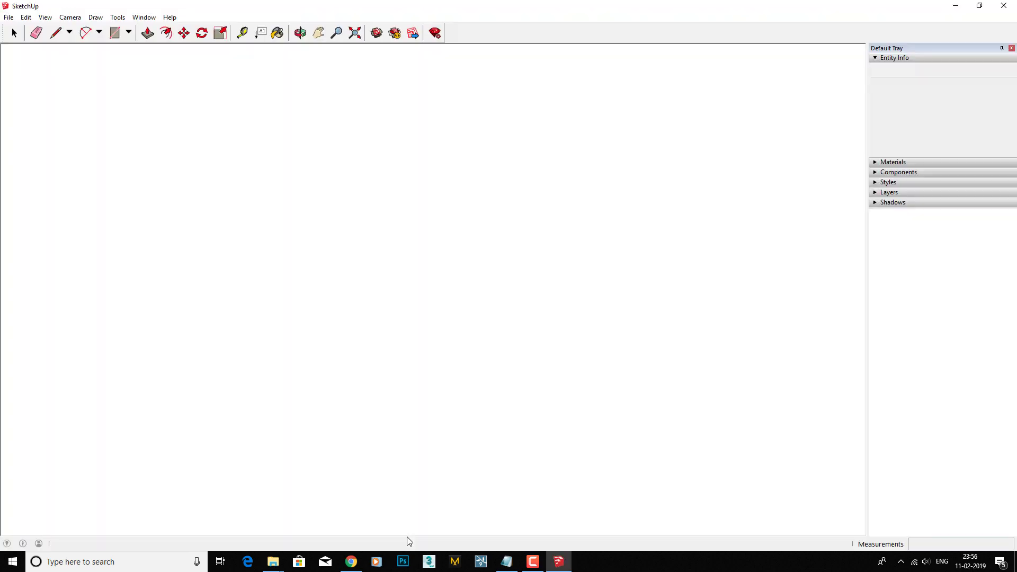
# Copy the LiveSync .rbz from the Downloads folder and paste it onto the desktop
pyautogui.hotkey('alt', 'Tab')
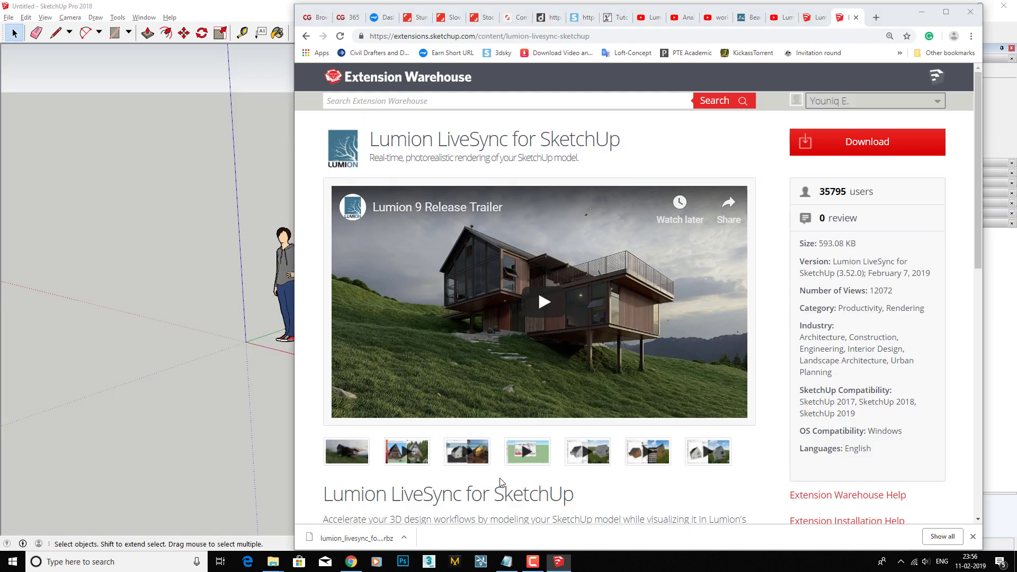
pyautogui.click(406, 539)
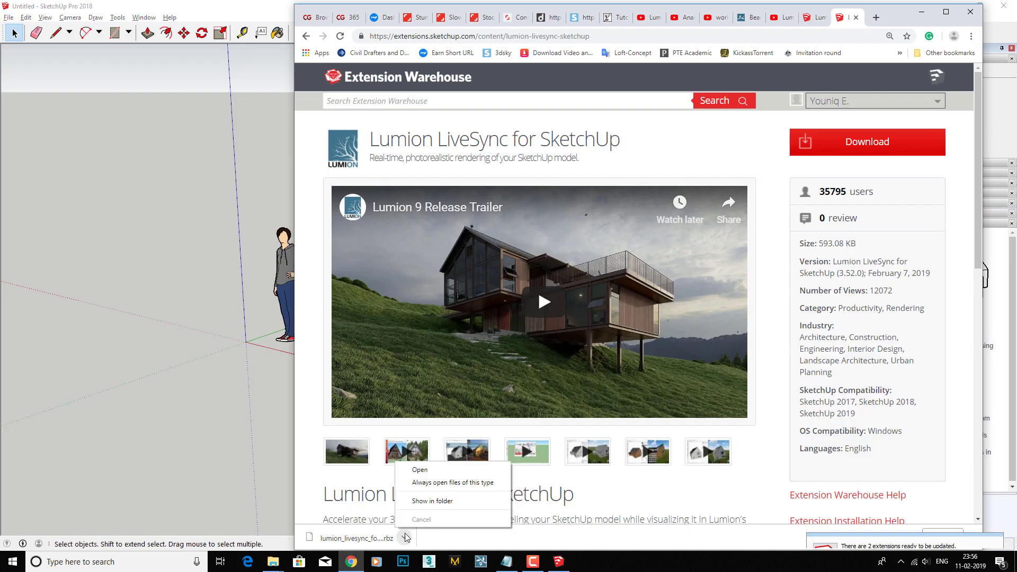
pyautogui.click(428, 501)
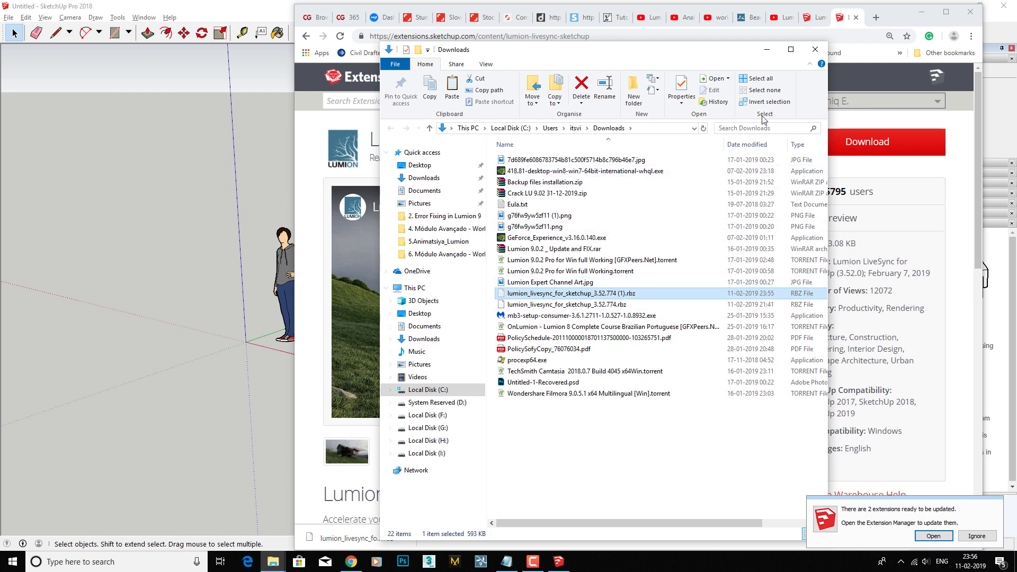
pyautogui.click(815, 49)
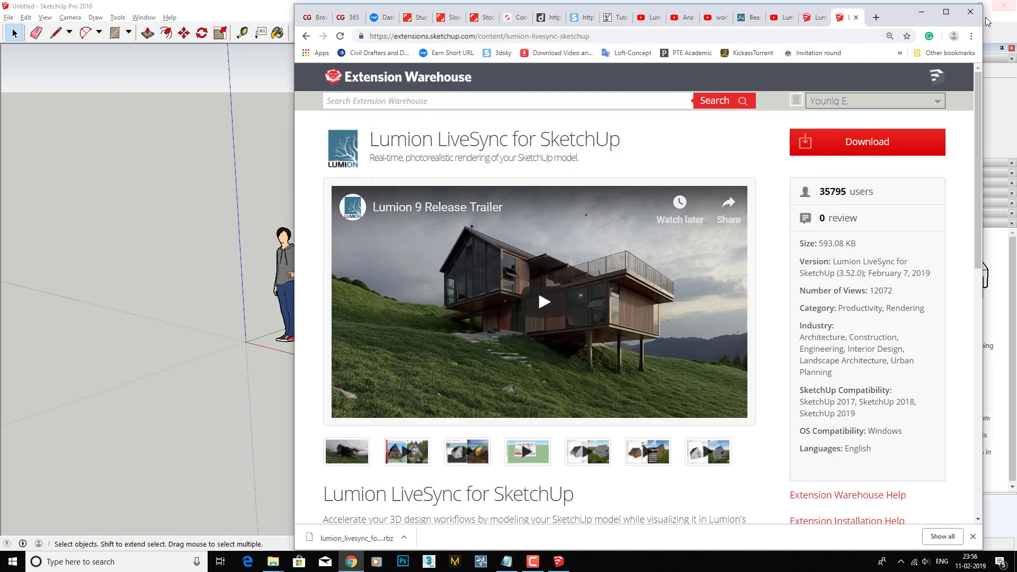
pyautogui.click(922, 12)
pyautogui.click(956, 8)
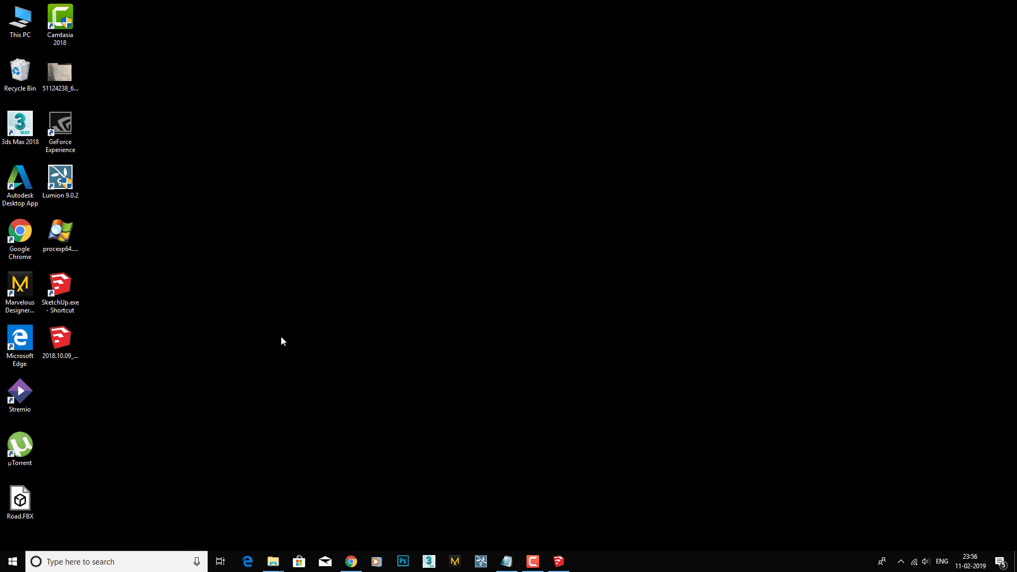
pyautogui.hotkey('ctrl', 'v')
pyautogui.click(237, 377)
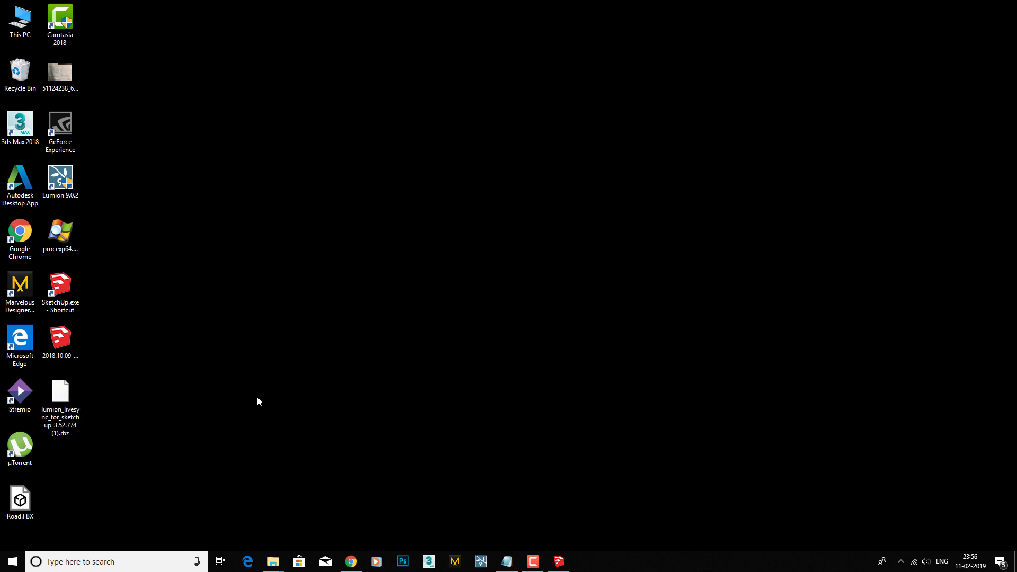
pyautogui.click(68, 418)
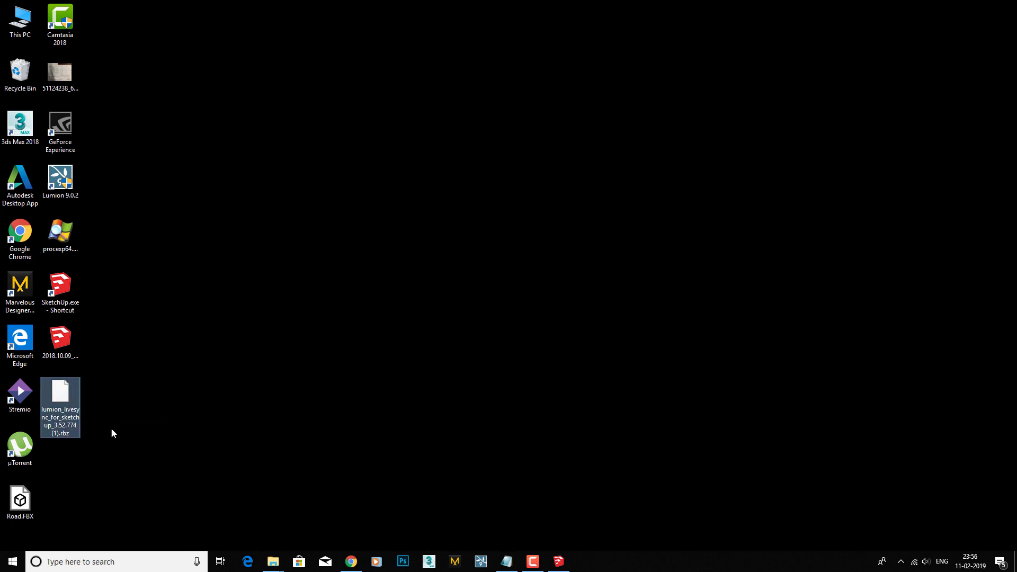
# Restore SketchUp and open Window > Extension Manager to view the installed extensions
pyautogui.click(559, 561)
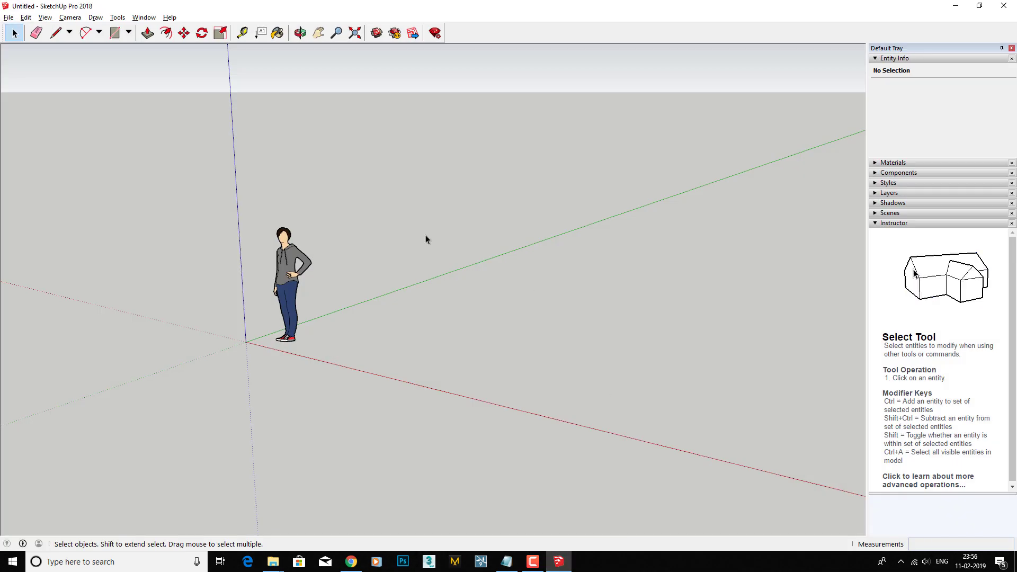
pyautogui.click(143, 18)
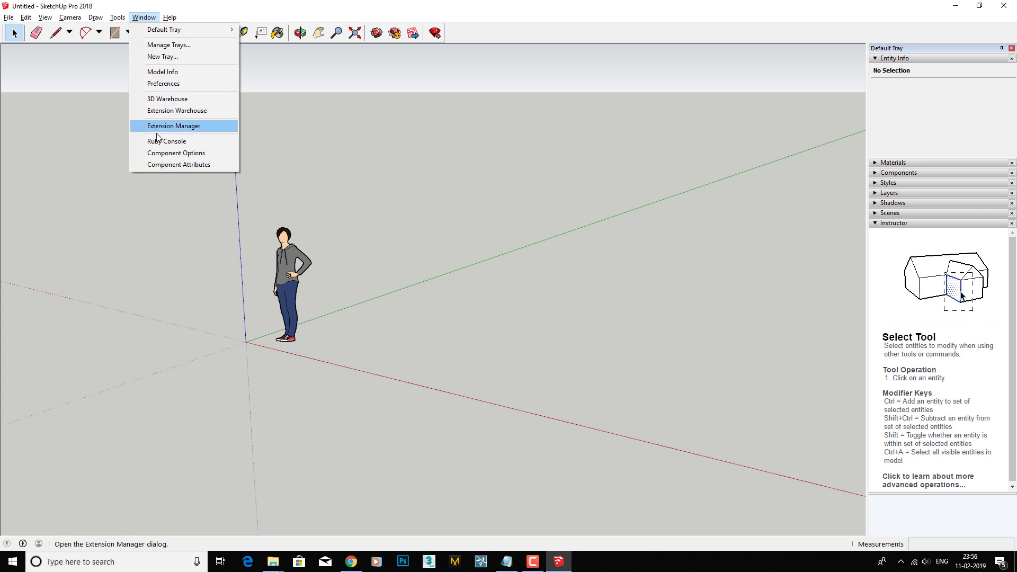
pyautogui.click(182, 128)
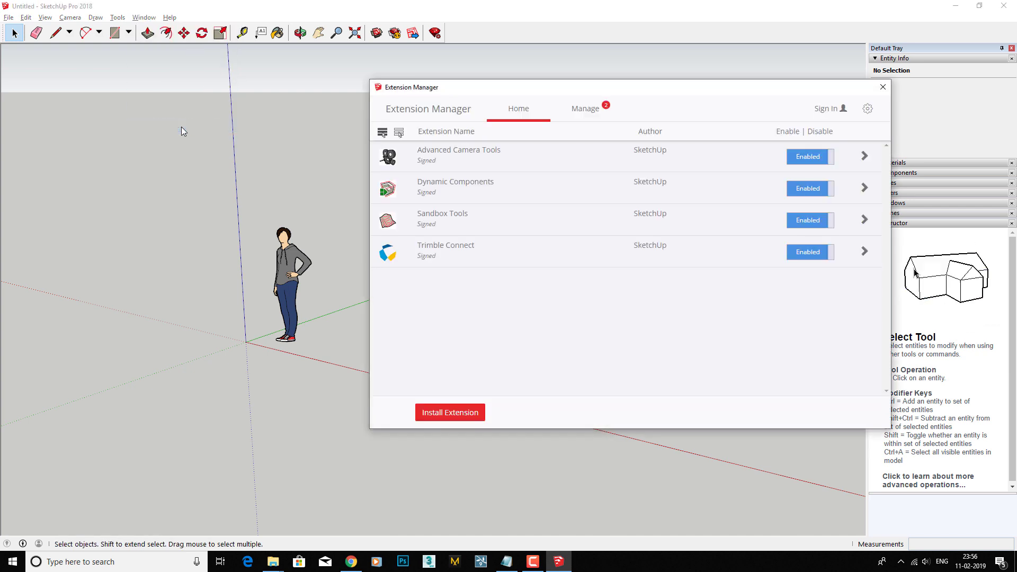
pyautogui.click(144, 18)
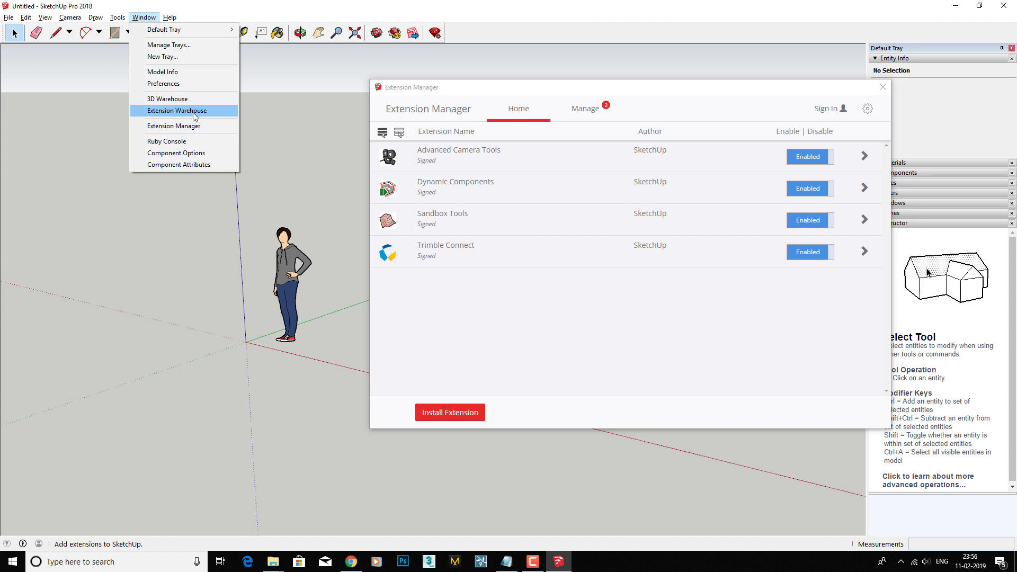
pyautogui.click(514, 343)
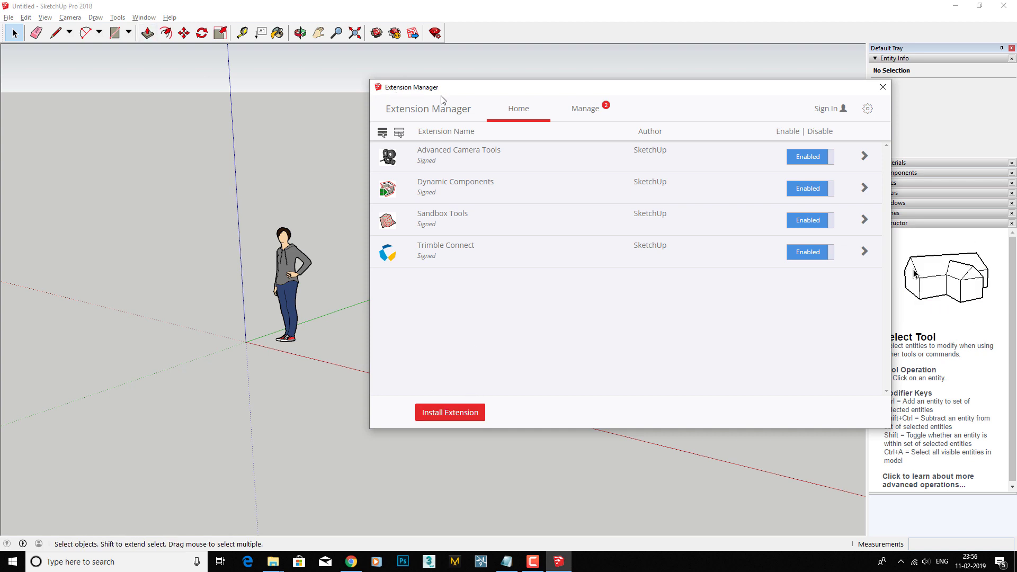
# Install the Lumion LiveSync .rbz from the Desktop, close Extension Manager, and reposition the LiveSync toolbar
pyautogui.click(450, 416)
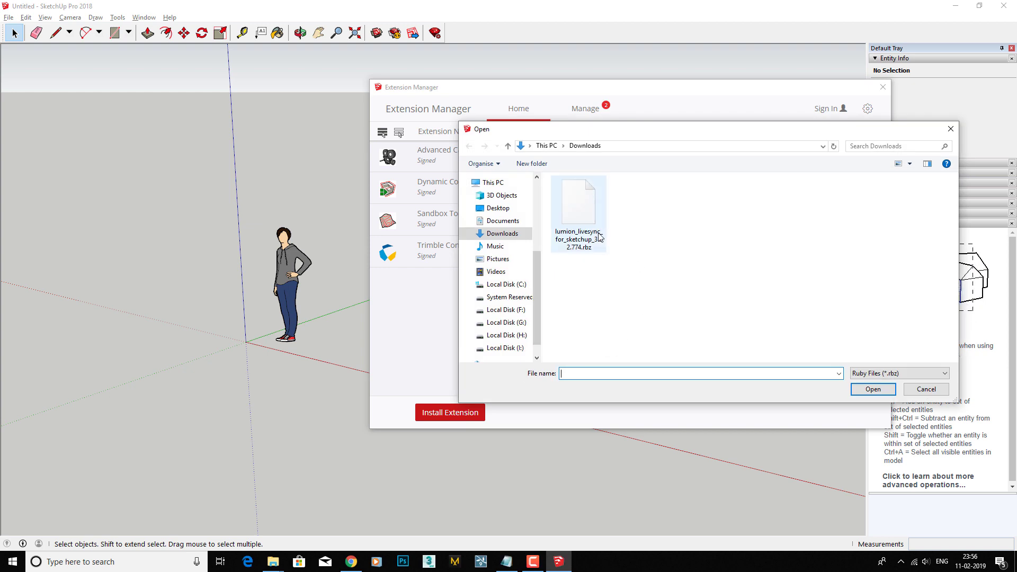
pyautogui.click(583, 227)
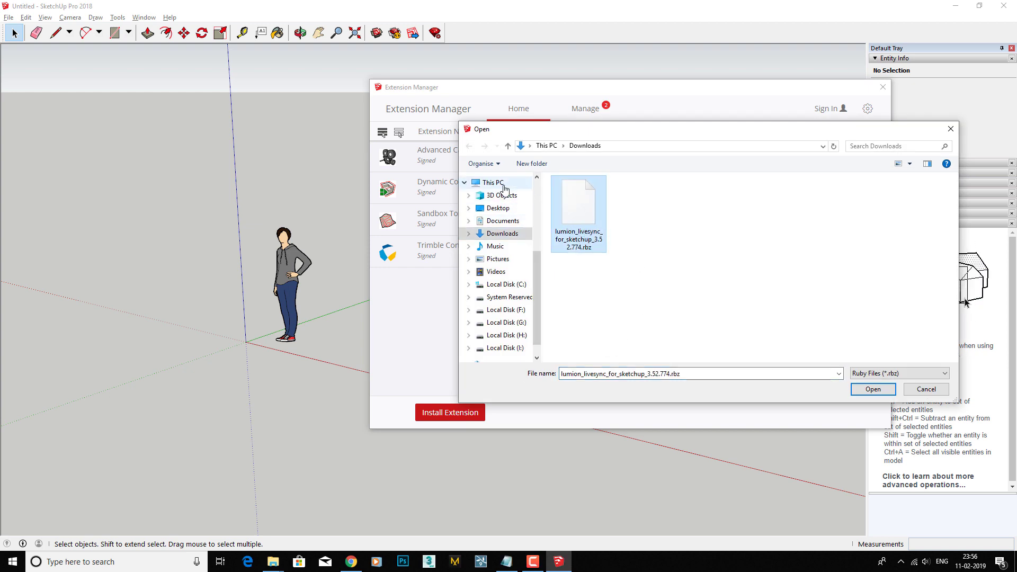
pyautogui.scroll(4, 536, 196)
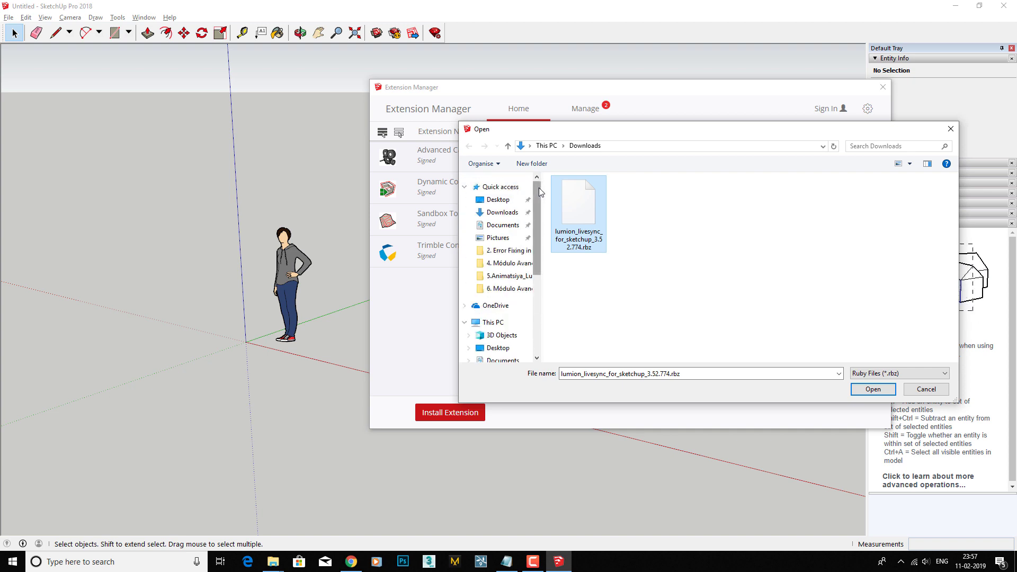
pyautogui.click(497, 200)
pyautogui.click(589, 223)
pyautogui.click(875, 391)
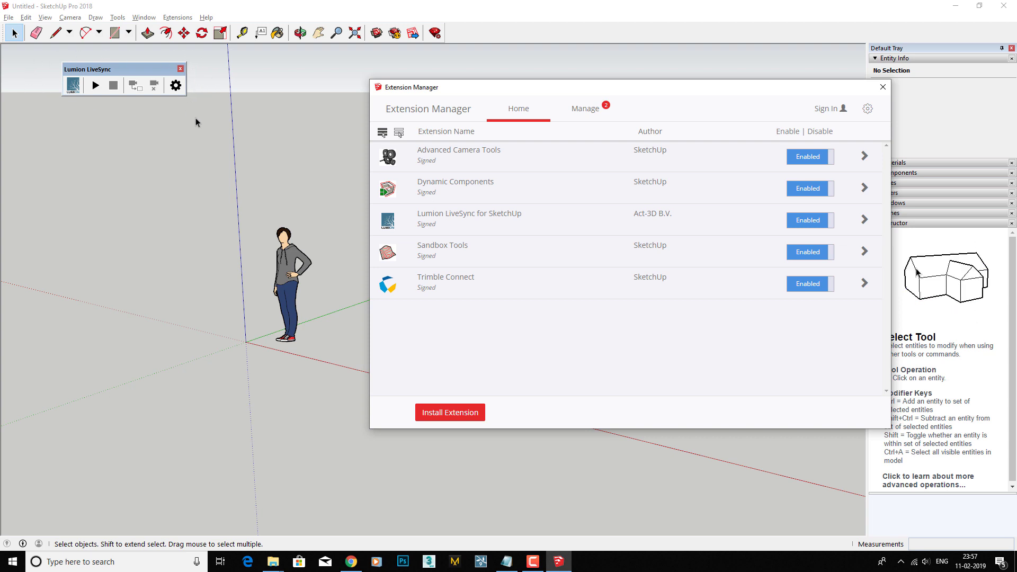
pyautogui.click(883, 88)
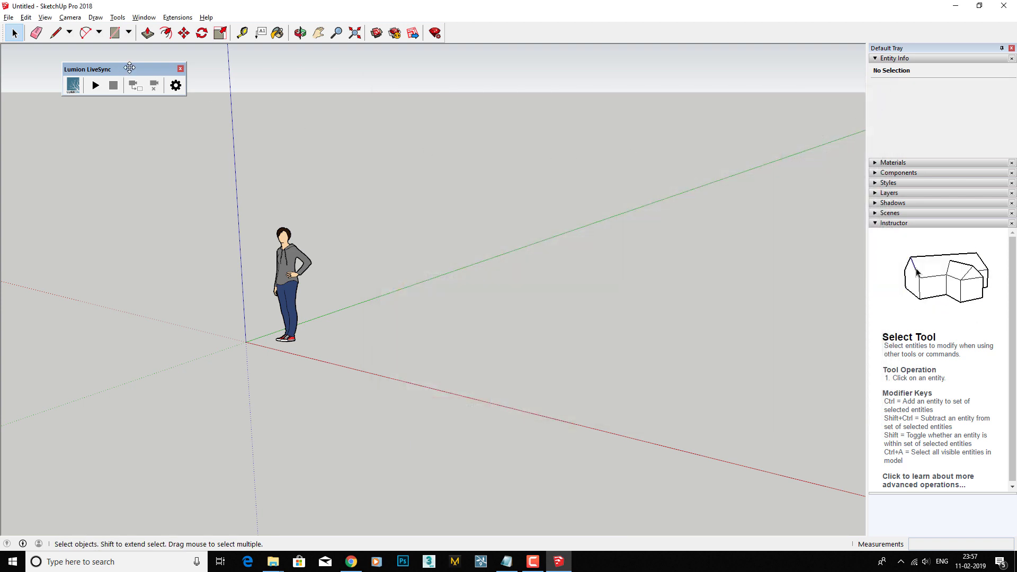
pyautogui.moveTo(129, 68); pyautogui.dragTo(145, 102)
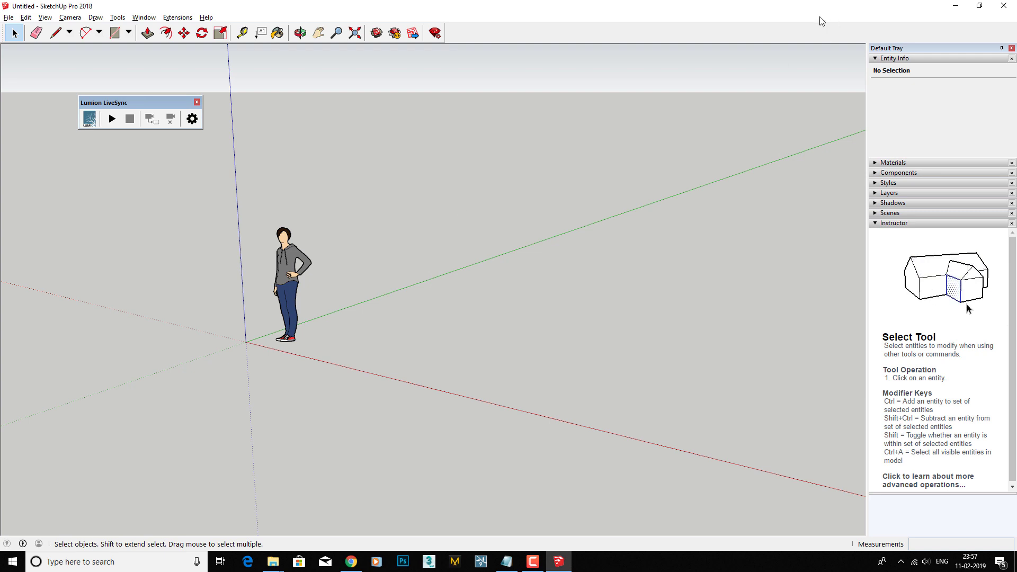
# Open 2018.10.09_Model9.skp from the Desktop, accept the version message, then minimize SketchUp
pyautogui.click(8, 17)
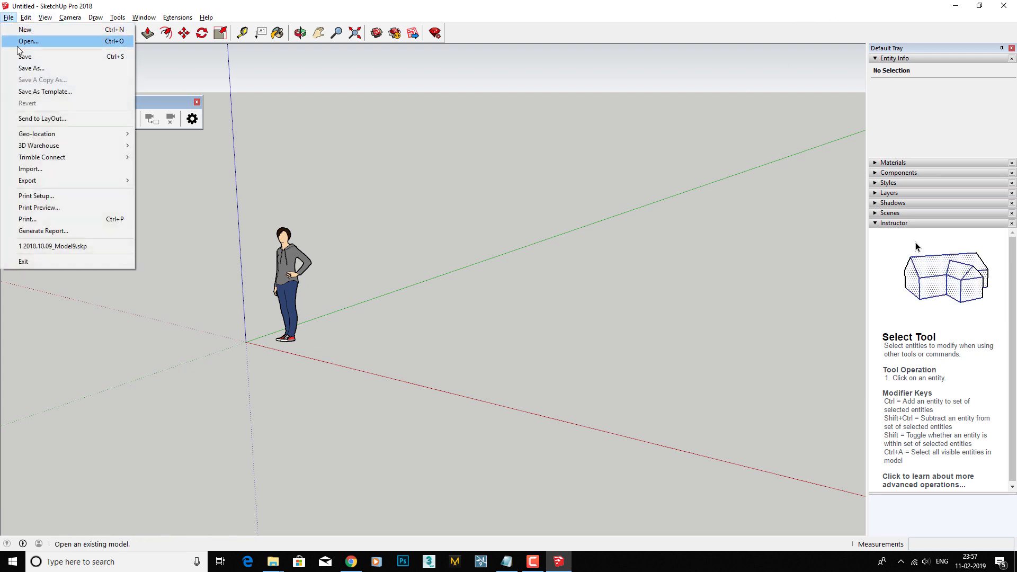
pyautogui.click(22, 44)
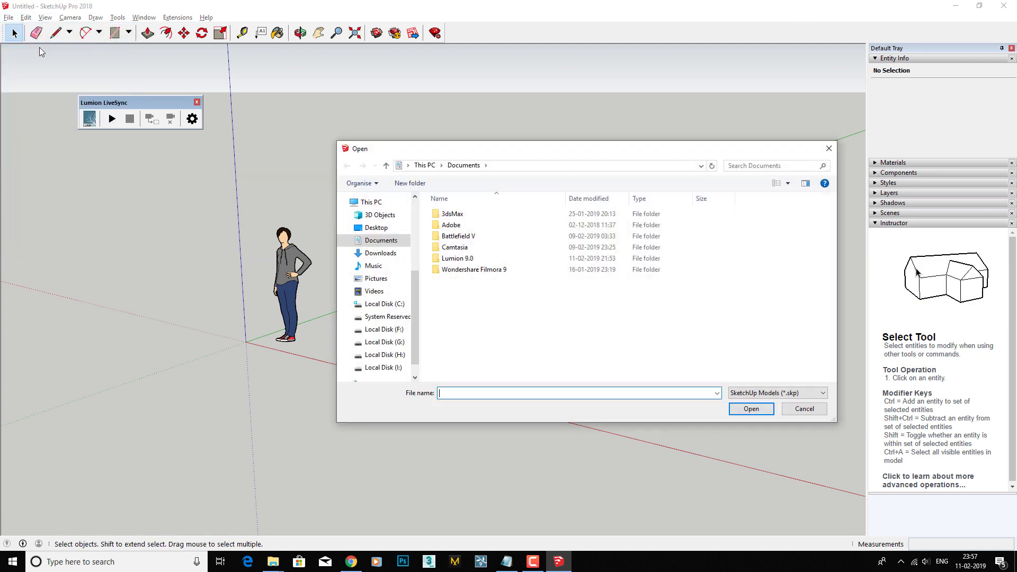
pyautogui.click(376, 204)
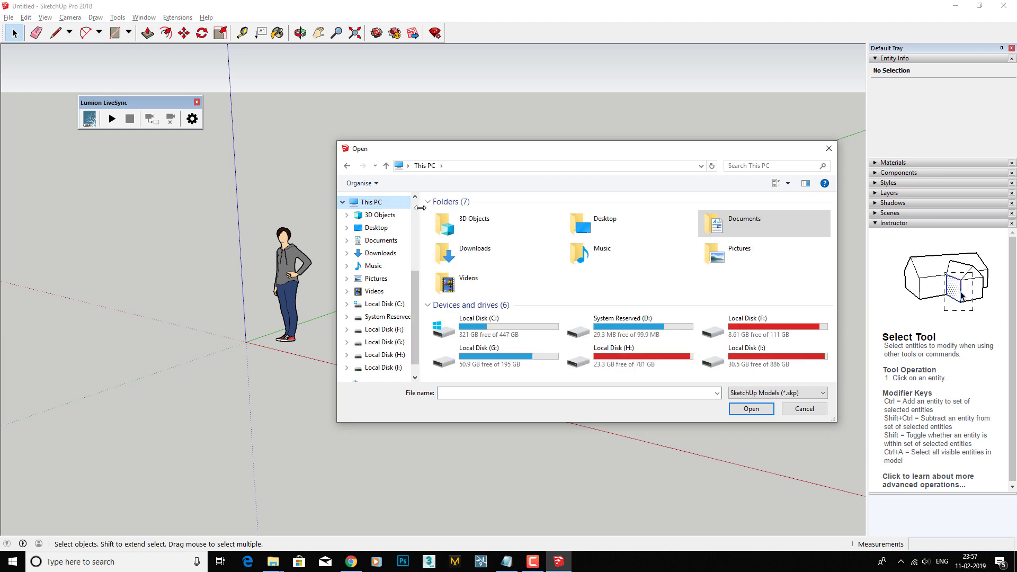
pyautogui.scroll(3, 382, 217)
pyautogui.click(385, 223)
pyautogui.click(458, 222)
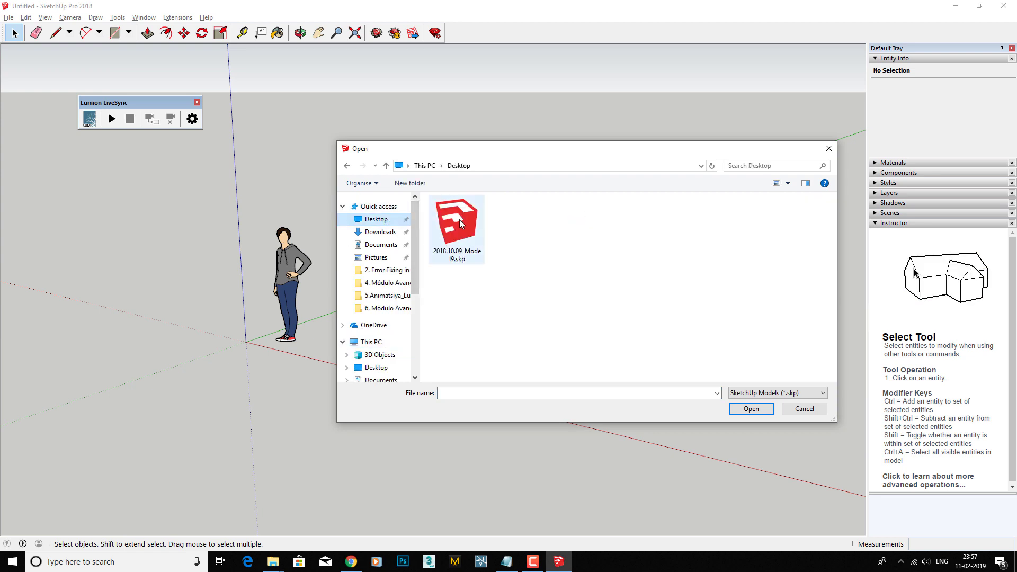
pyautogui.click(762, 417)
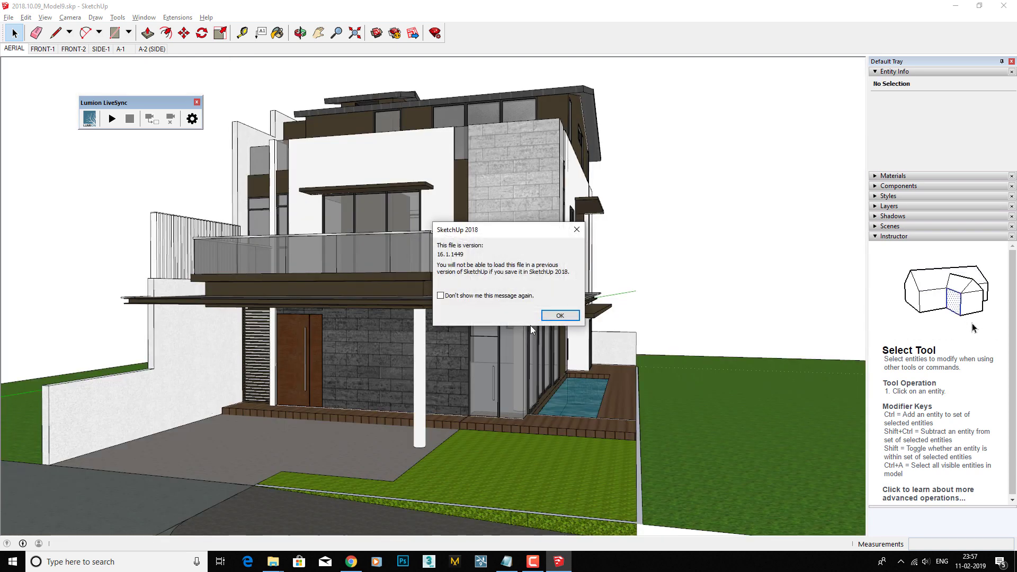
pyautogui.click(556, 315)
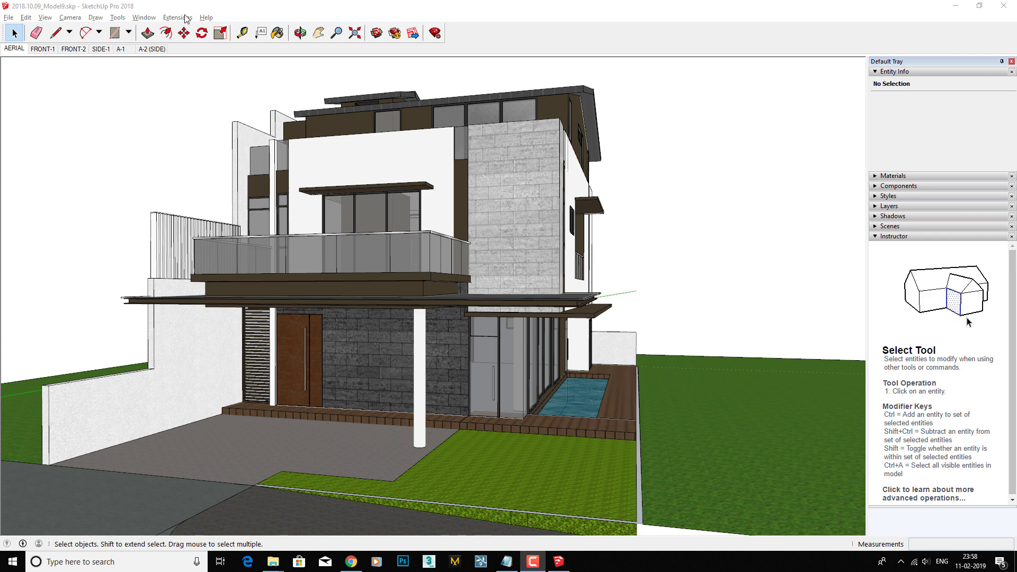
pyautogui.click(956, 7)
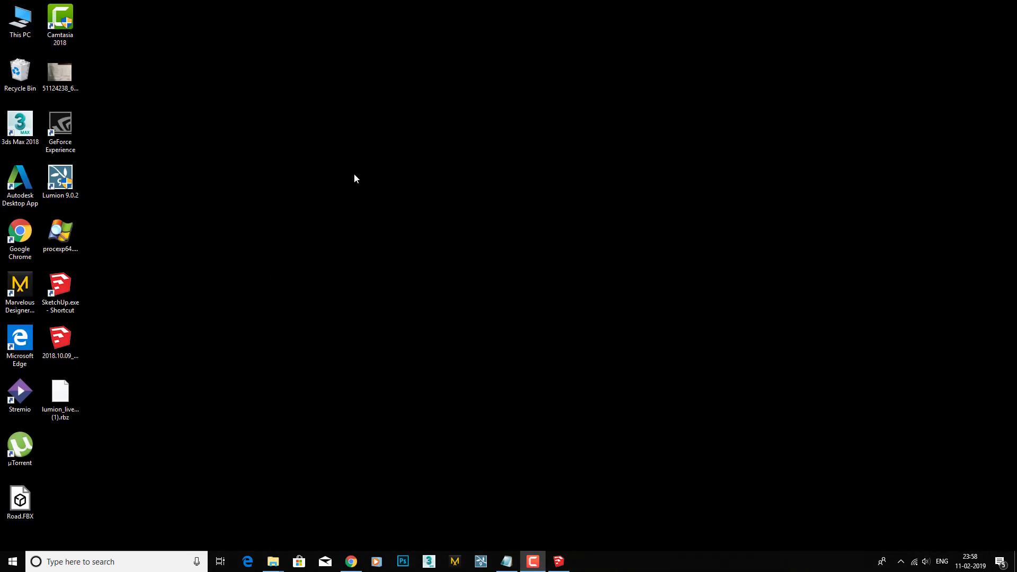
# Run procexp64 and Lumion 9.0.2 as administrator from their desktop icons
pyautogui.rightClick(60, 228)
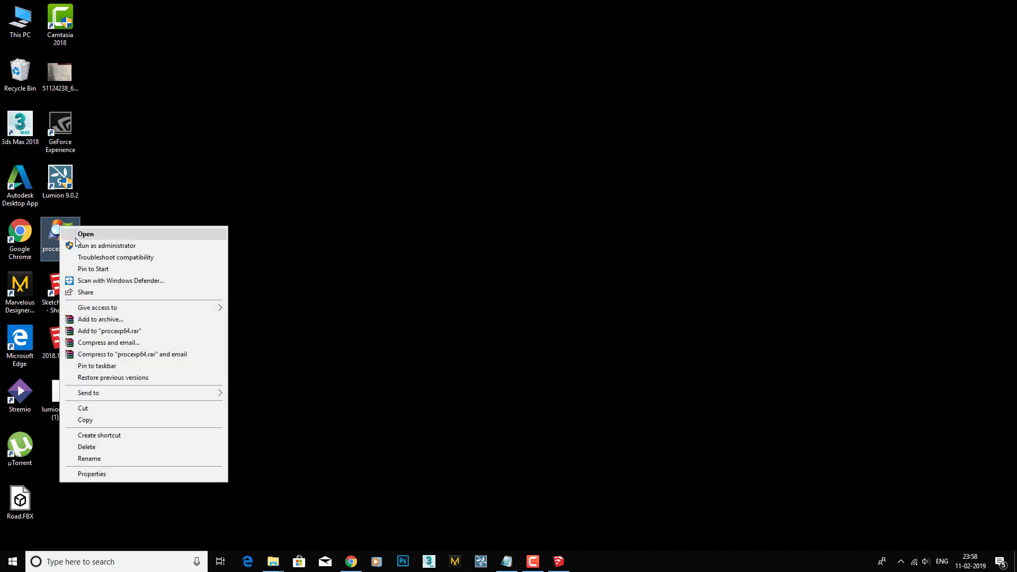
pyautogui.click(113, 247)
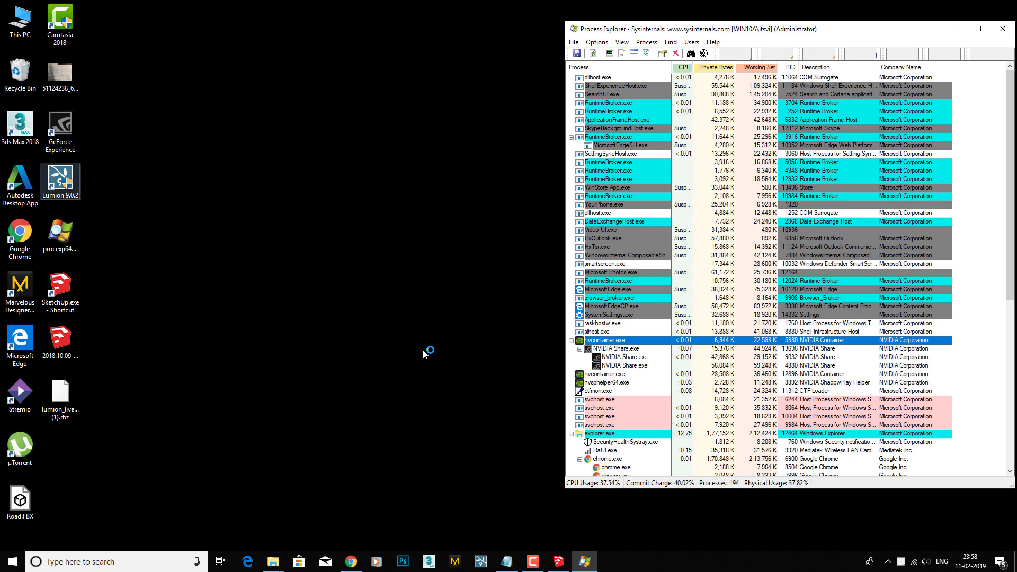
pyautogui.rightClick(64, 186)
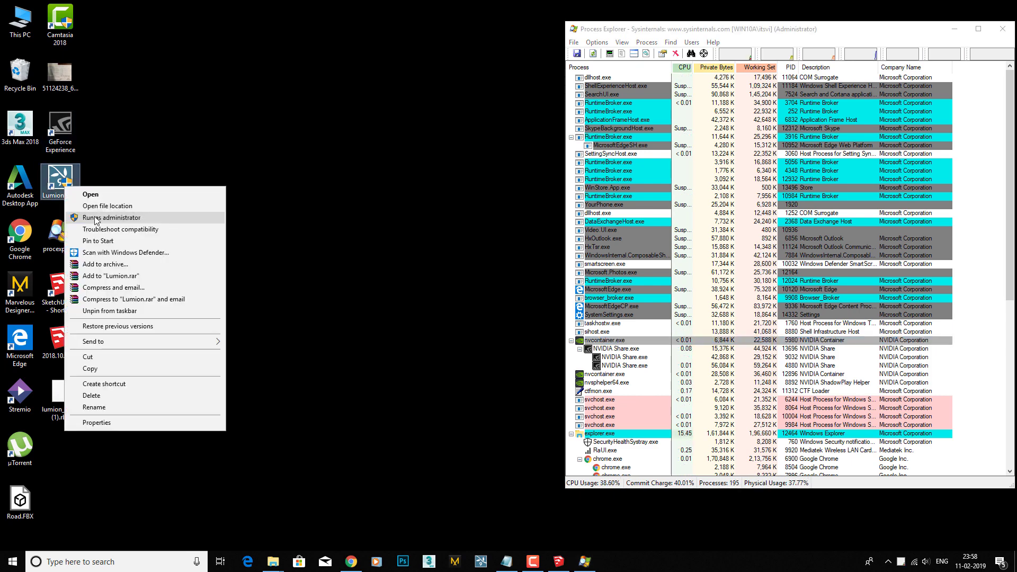
pyautogui.click(96, 219)
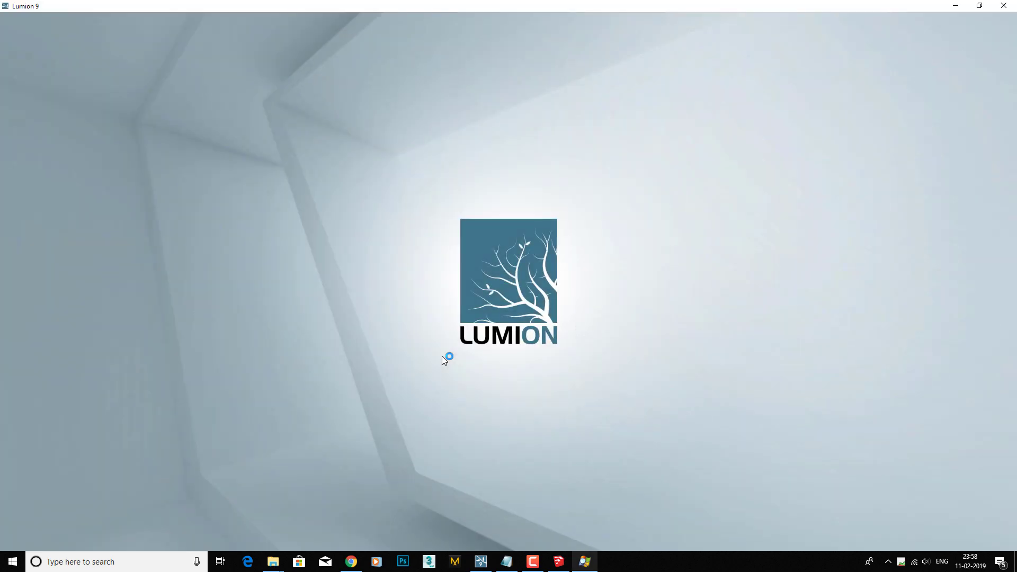
# Open the Lumion.exe process properties in Process Explorer and sort threads by start address
pyautogui.scroll(-12, 763, 271)
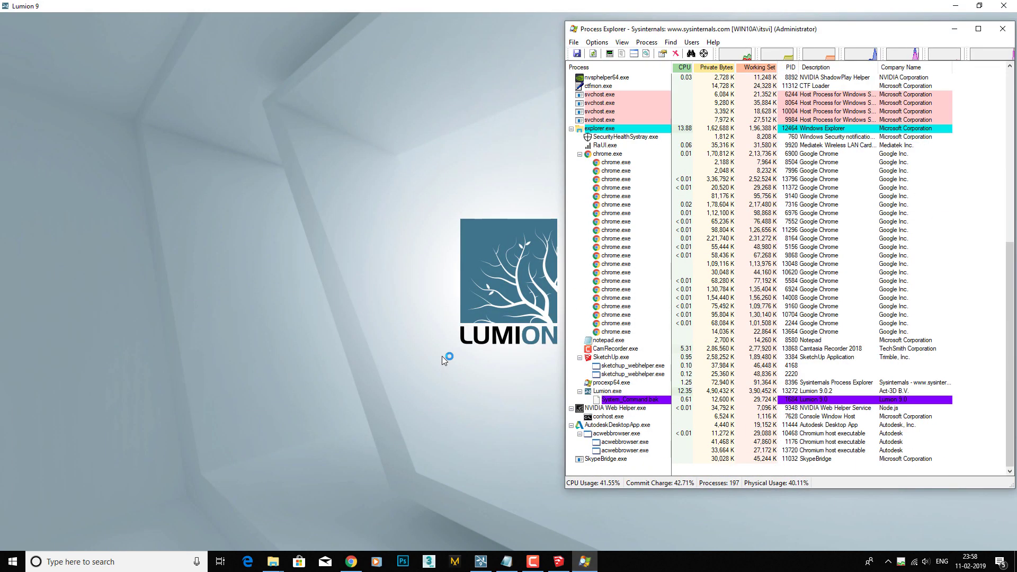
pyautogui.rightClick(615, 392)
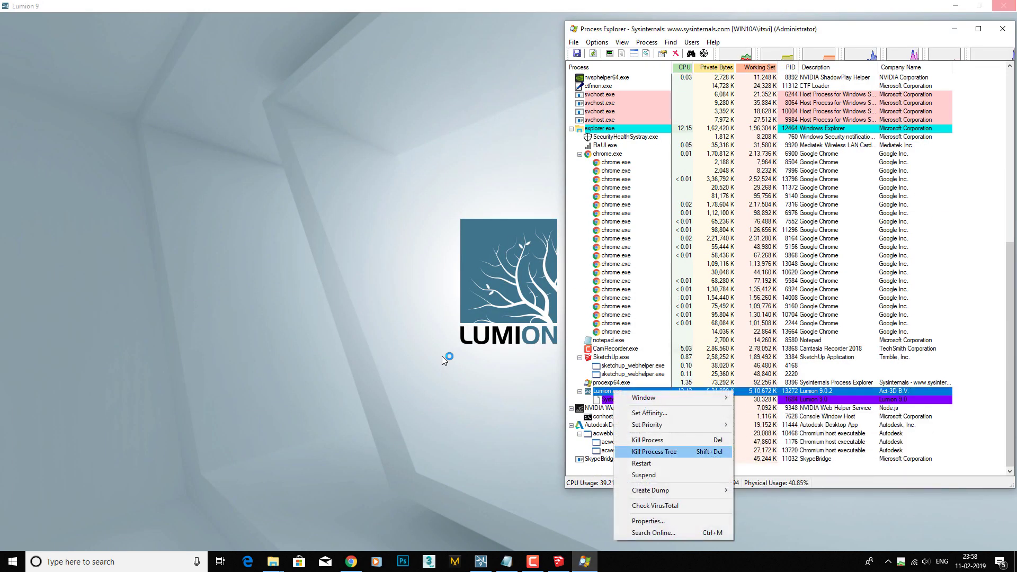
pyautogui.press('Return')
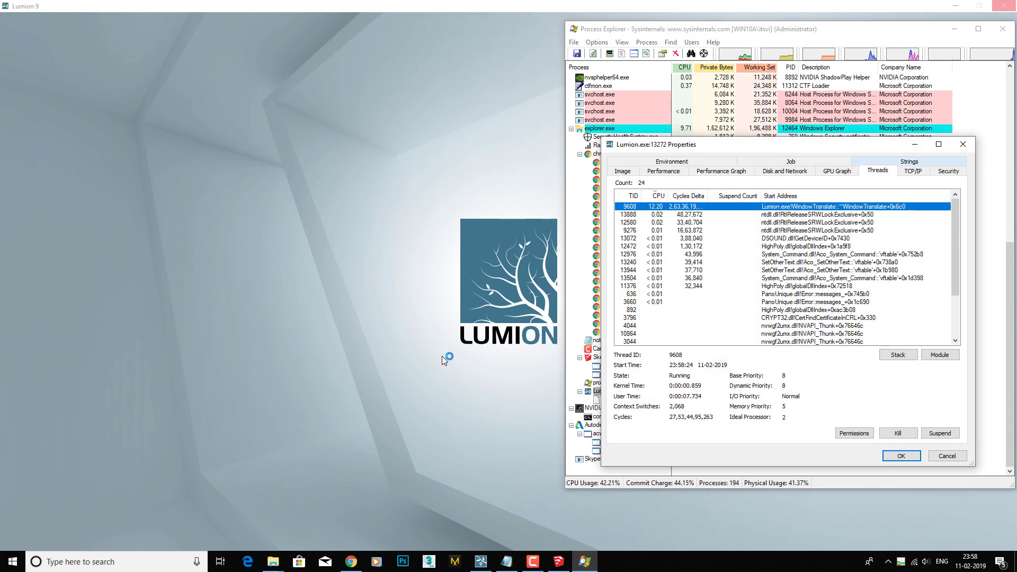
pyautogui.click(781, 196)
# Suspend threads 12472, 11376 and 892, then close the properties and Process Explorer
pyautogui.click(689, 230)
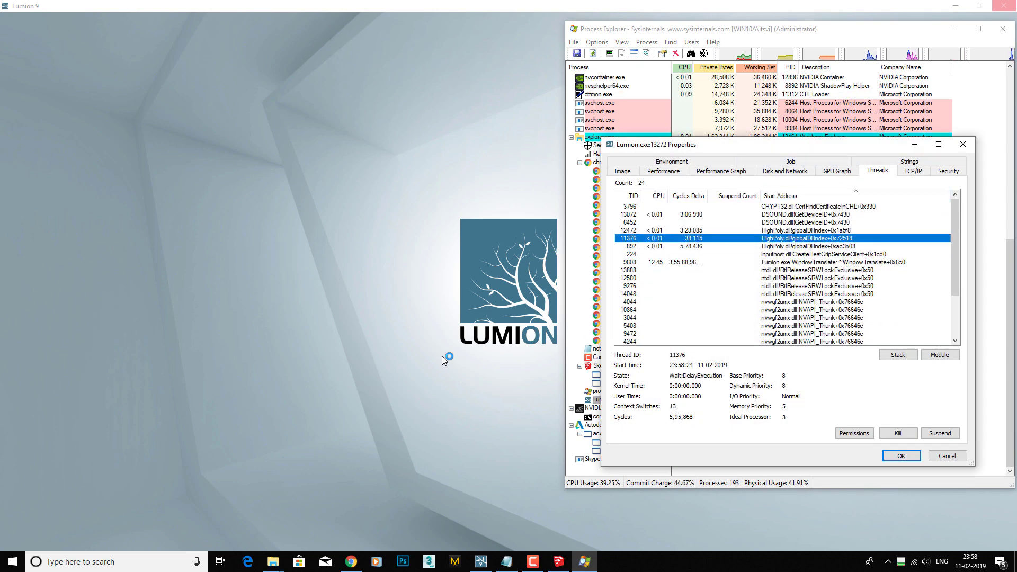
pyautogui.click(940, 432)
pyautogui.click(689, 238)
pyautogui.click(940, 433)
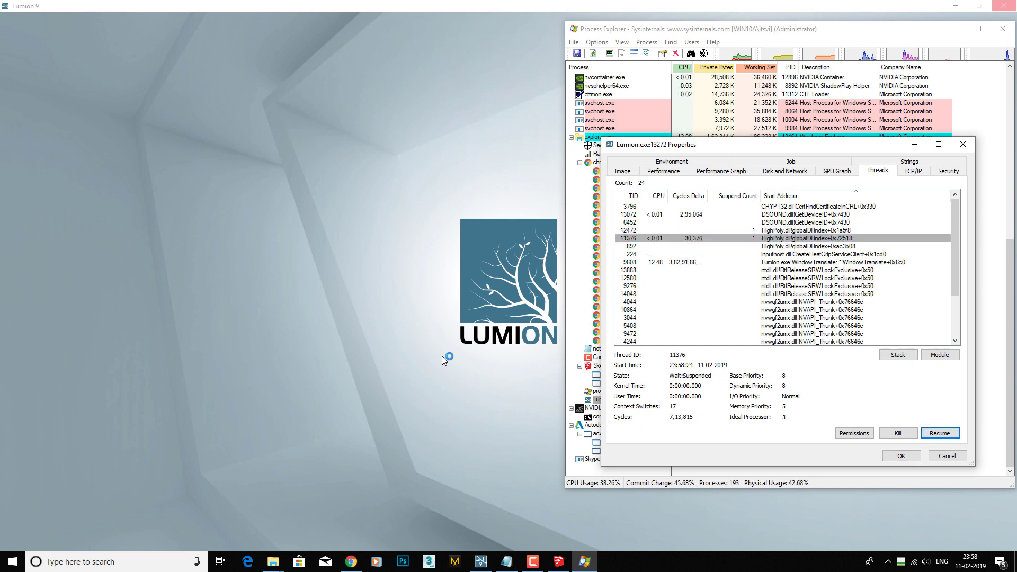
pyautogui.click(689, 246)
pyautogui.click(940, 433)
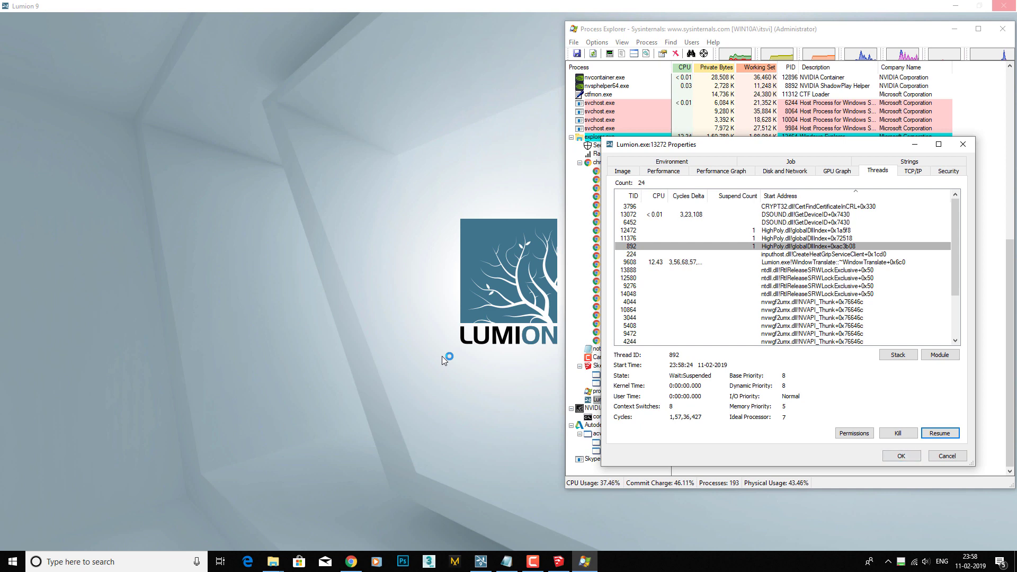
pyautogui.click(689, 230)
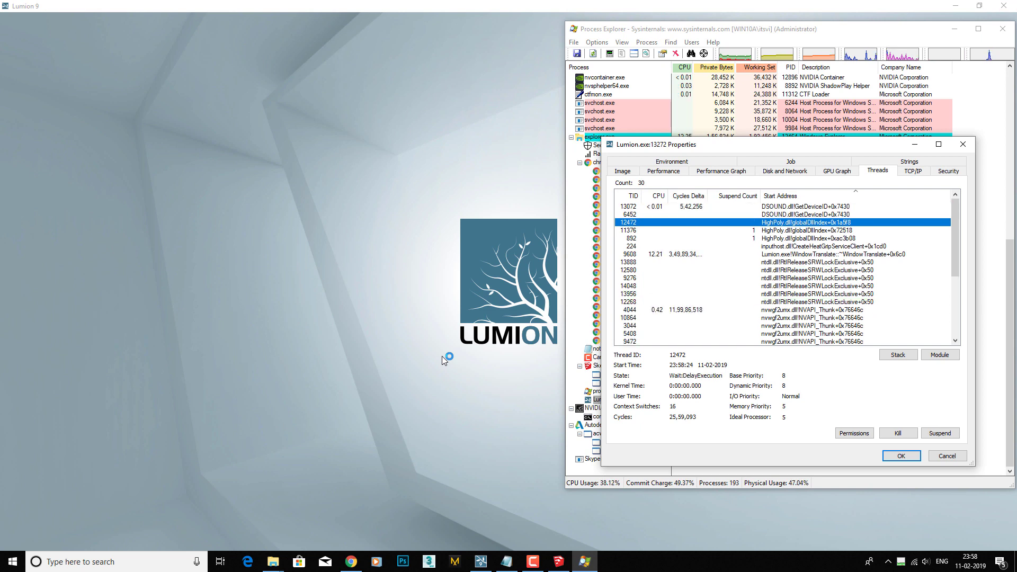
pyautogui.press('Return')
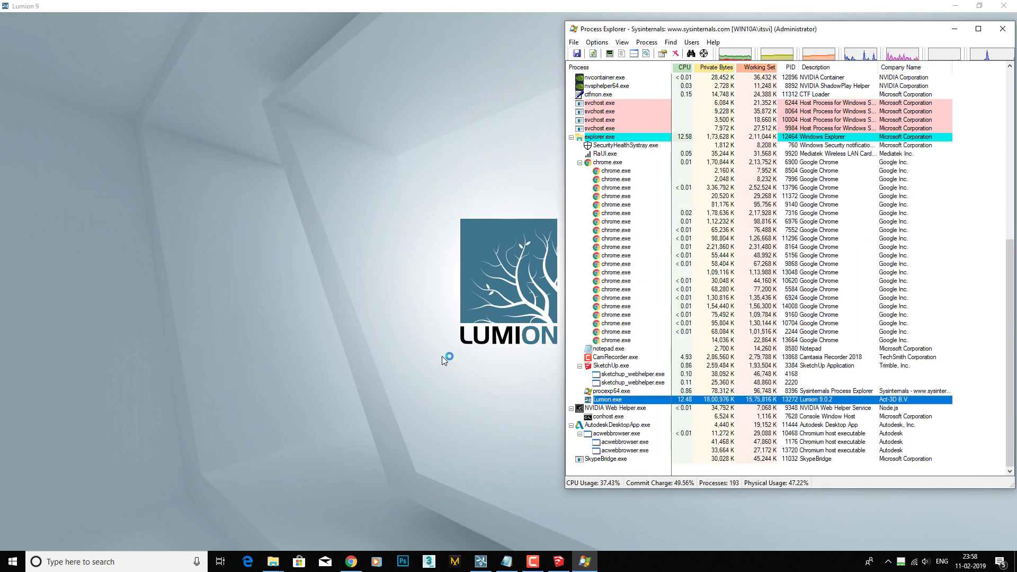
pyautogui.hotkey('alt', 'F4')
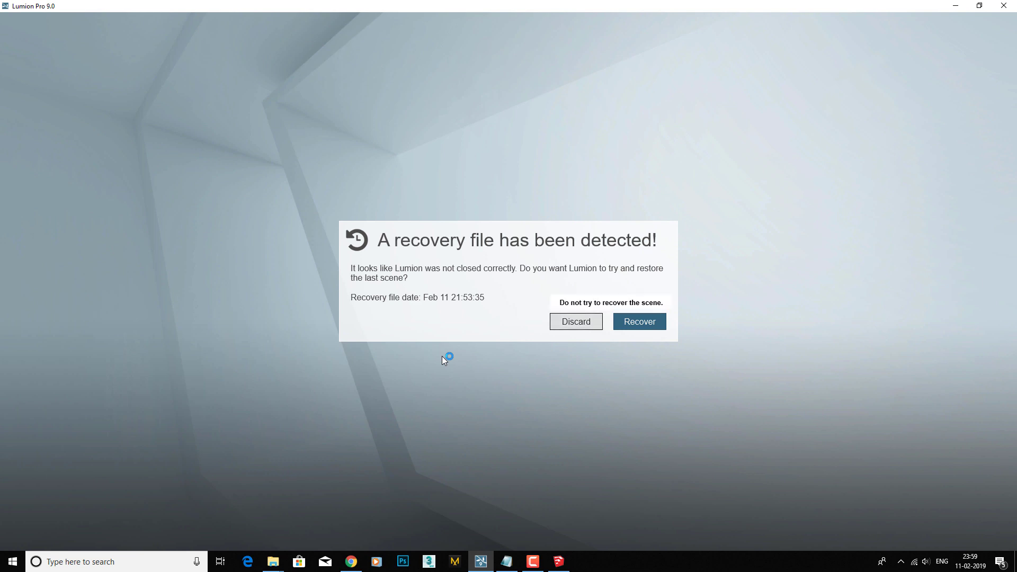
# Discard the unsaved recovered scene so Lumion loads the White starter scene
pyautogui.click(576, 322)
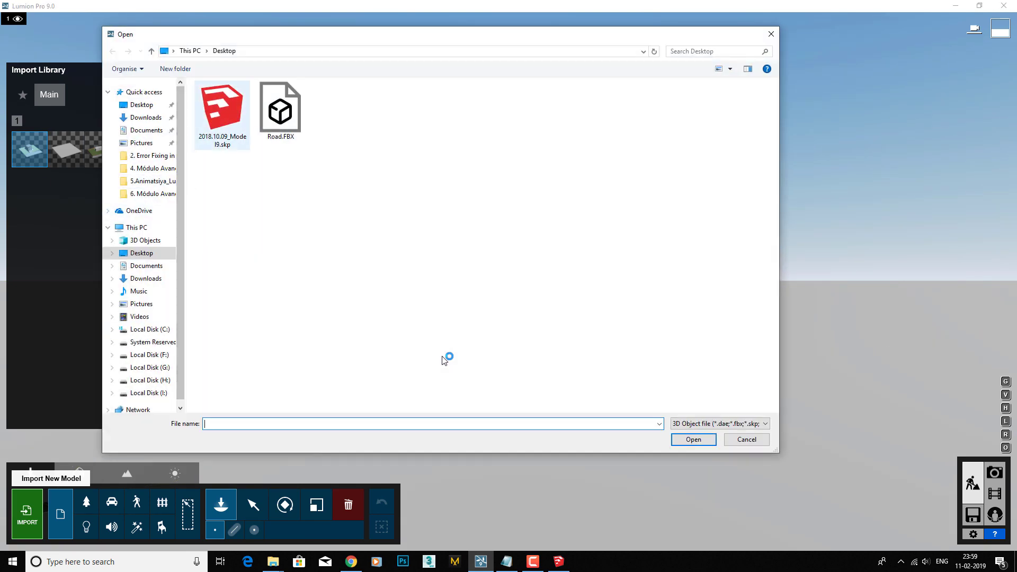
# Import 2018.10.09_Model9.skp into Lumion with the default import settings and place it
pyautogui.click(222, 114)
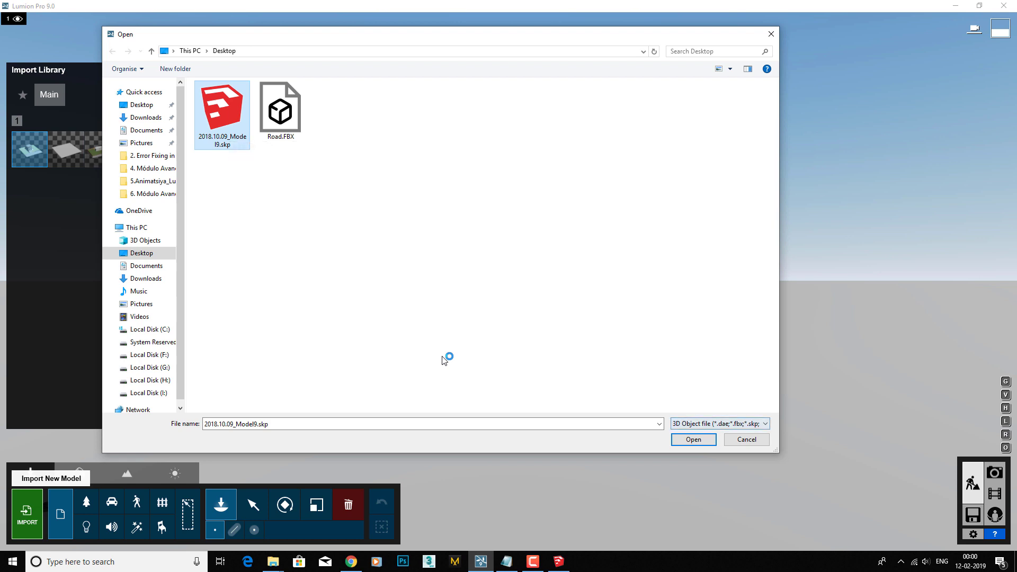
pyautogui.press('Return')
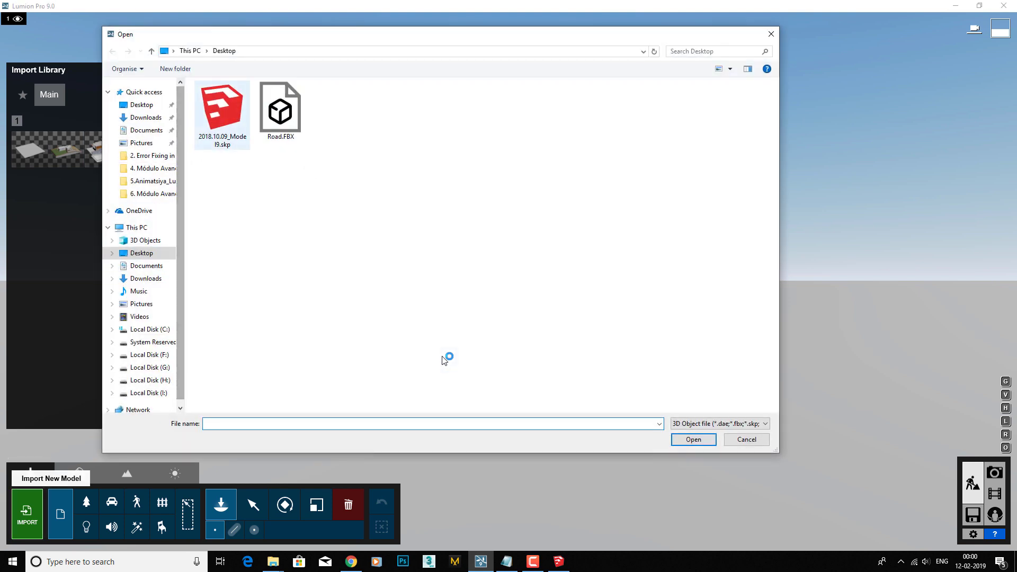
pyautogui.press('Return')
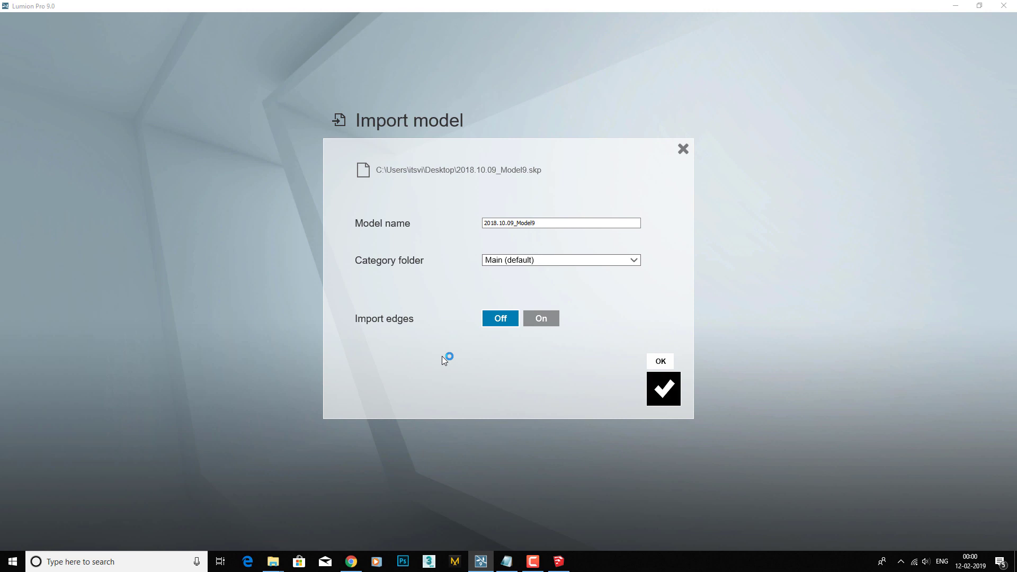
pyautogui.press('Return')
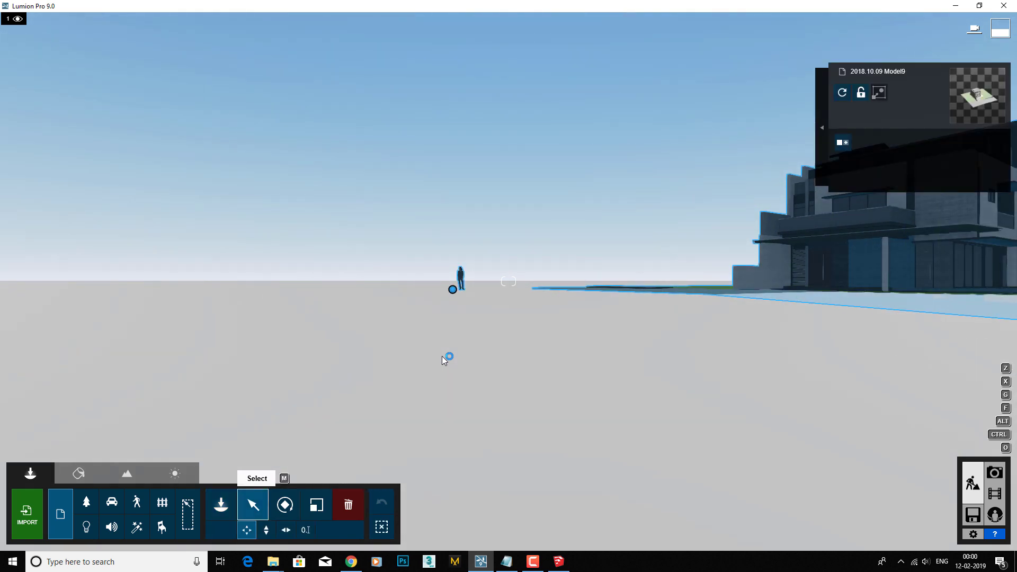
# Fly Lumion's camera to the house, then tile the Lumion and SketchUp windows side by side
pyautogui.moveTo(442, 356); pyautogui.dragTo(442, 356, button='right')
pyautogui.press('w')
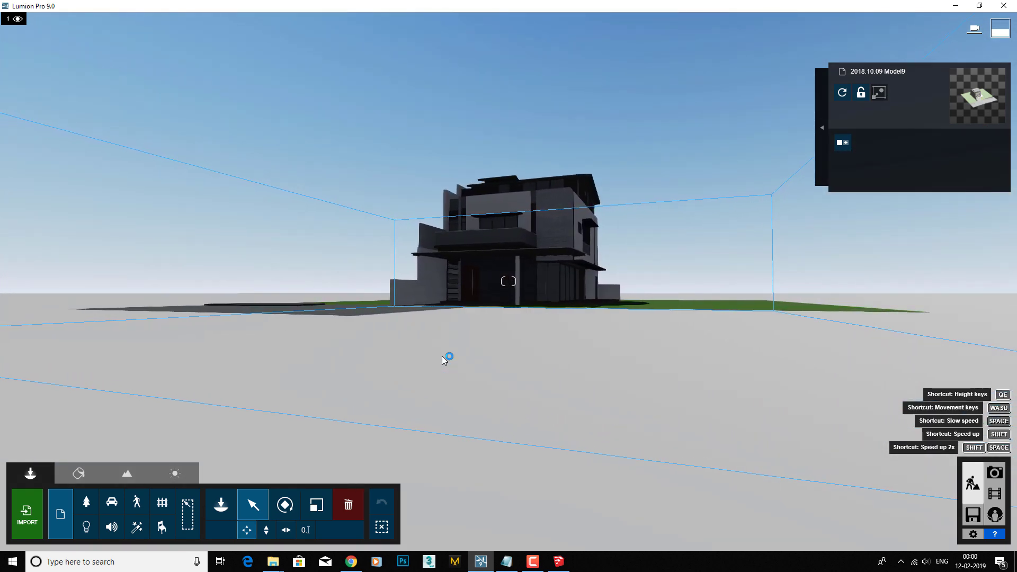
pyautogui.press('super+Down')
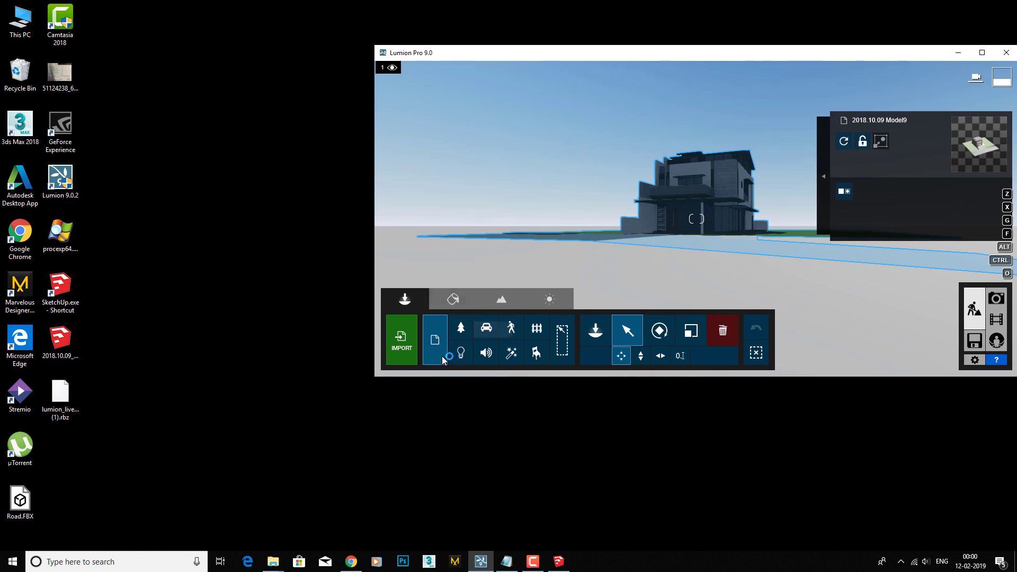
pyautogui.hotkey('alt', 'Tab')
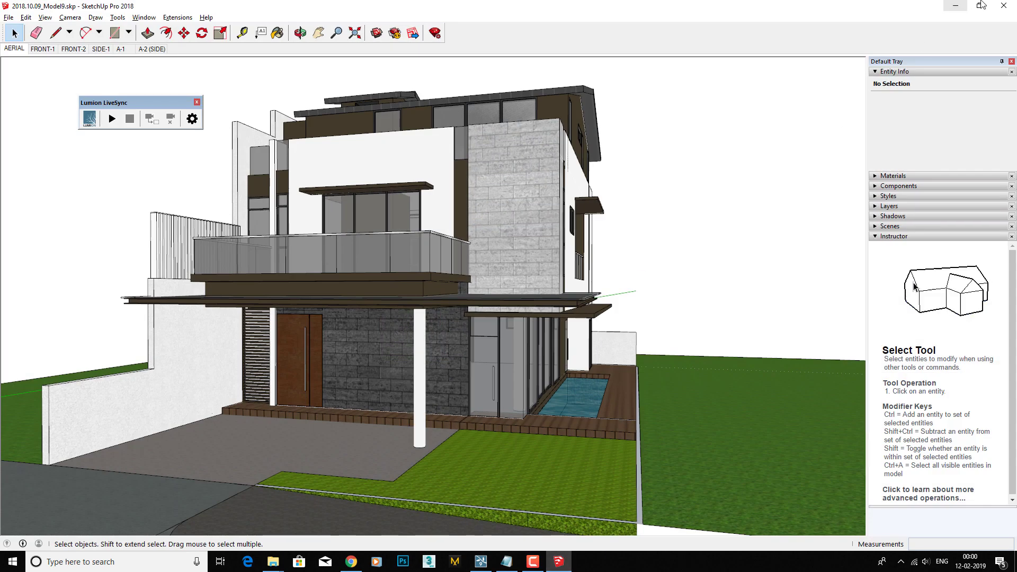
pyautogui.click(979, 6)
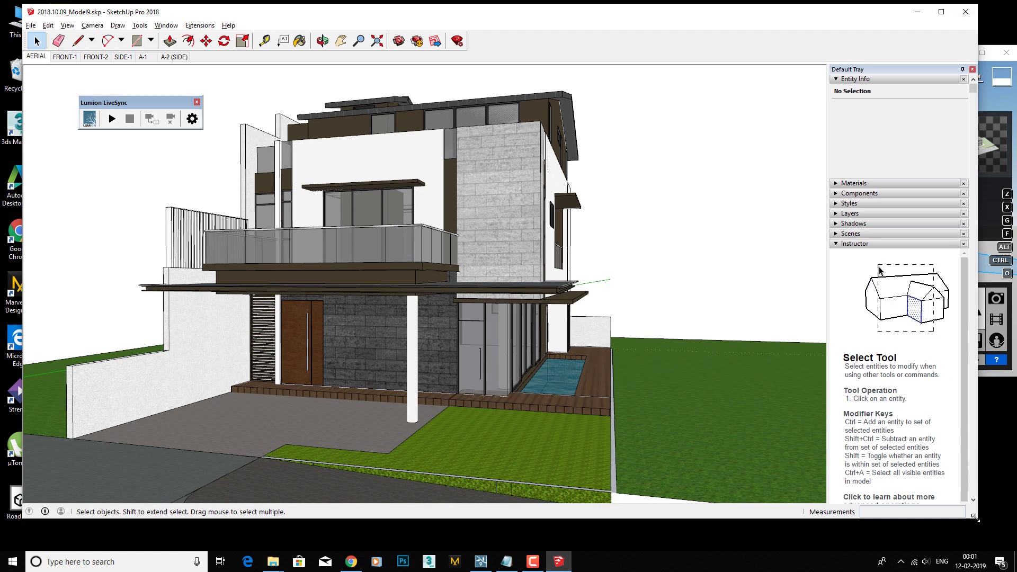
pyautogui.moveTo(975, 517)
pyautogui.mouseDown()
pyautogui.moveTo(612, 414)
pyautogui.moveTo(555, 377)
pyautogui.moveTo(546, 382)
pyautogui.moveTo(559, 375)
pyautogui.mouseUp()
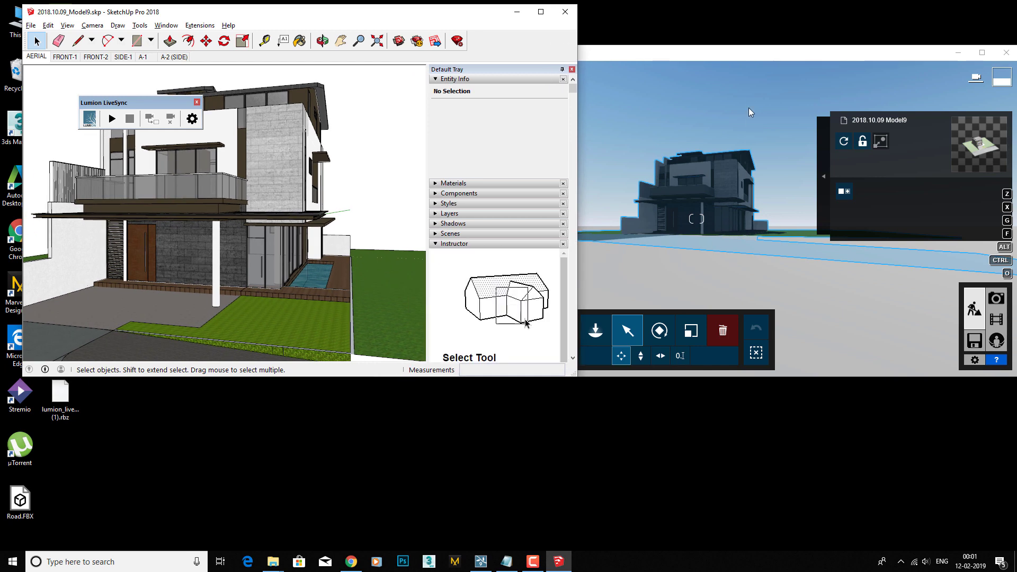
pyautogui.doubleClick(670, 52)
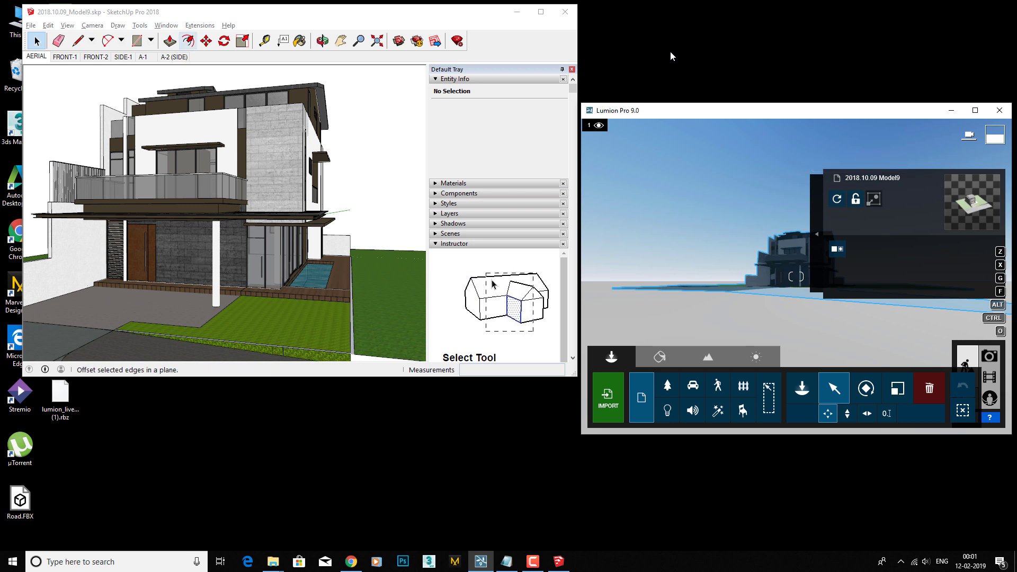
pyautogui.click(200, 25)
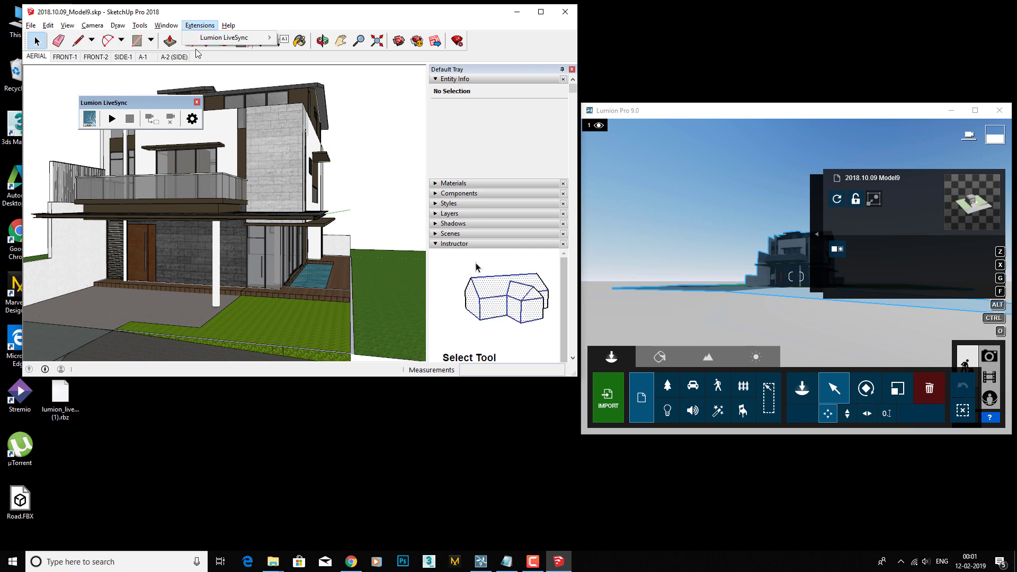
# Start Lumion LiveSync from the Extensions menu and orbit SketchUp's view around the house
pyautogui.moveTo(215, 42)
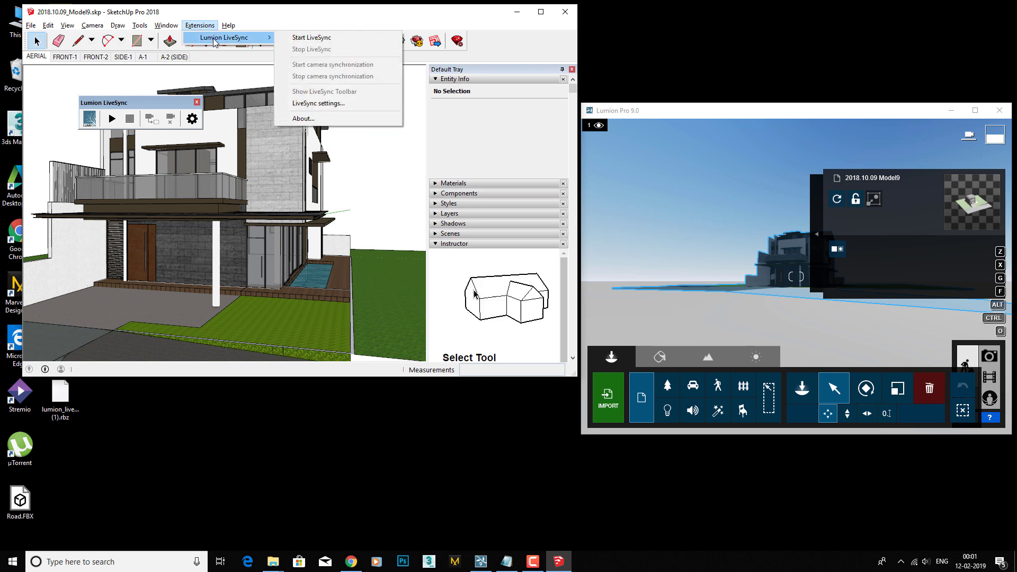
pyautogui.click(310, 38)
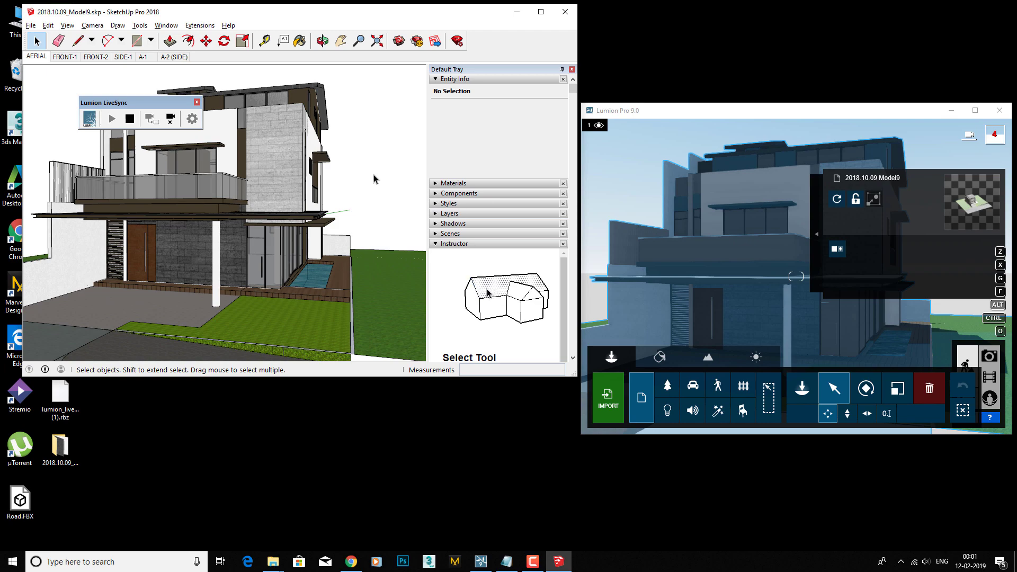
pyautogui.press('o')
pyautogui.moveTo(345, 173)
pyautogui.mouseDown()
pyautogui.moveTo(234, 214)
pyautogui.moveTo(370, 166)
pyautogui.moveTo(391, 177)
pyautogui.moveTo(284, 201)
pyautogui.mouseUp()
pyautogui.press('space')
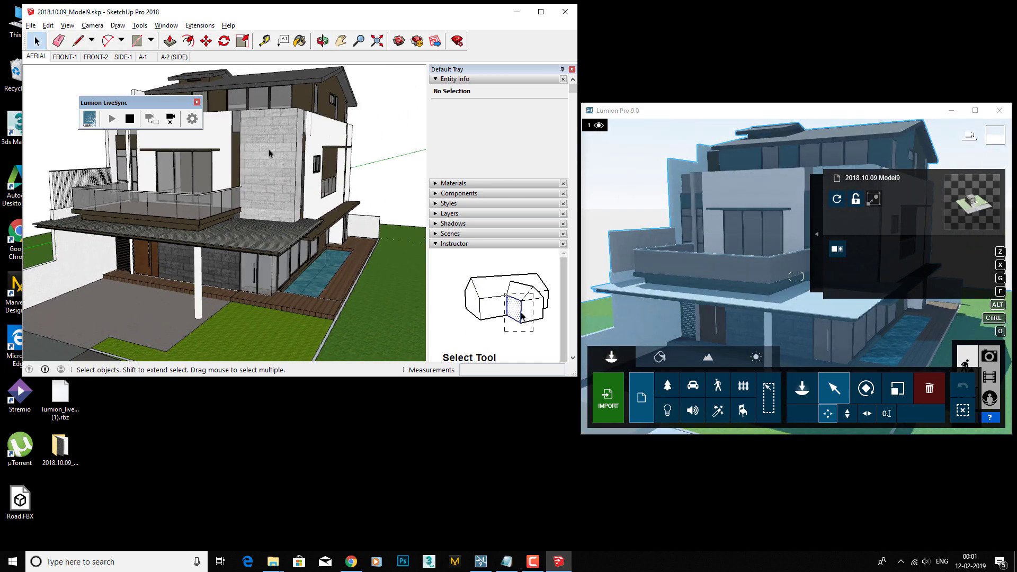
# Move the upper wall panel to the right and check the change in Lumion
pyautogui.press('m')
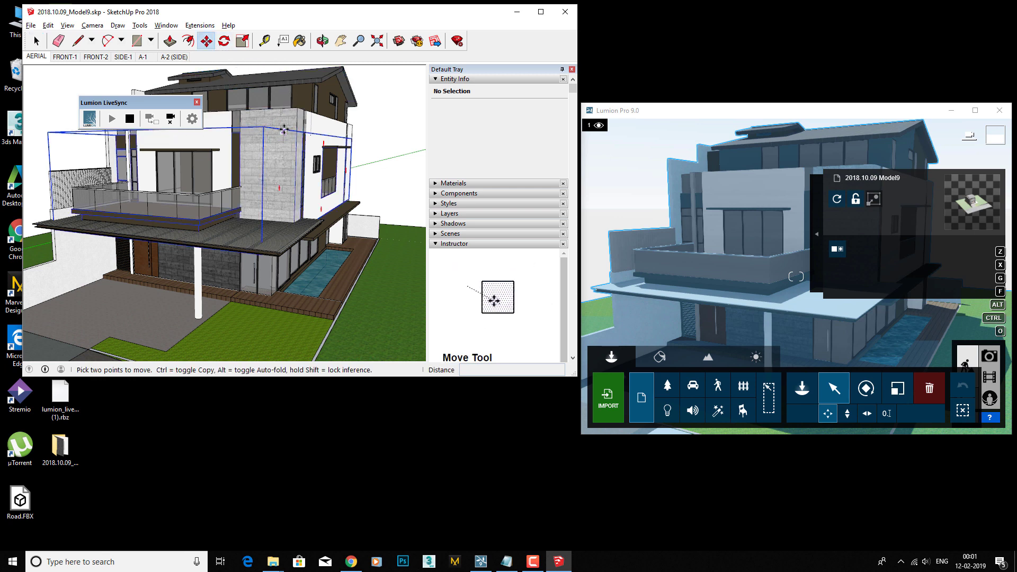
pyautogui.click(284, 129)
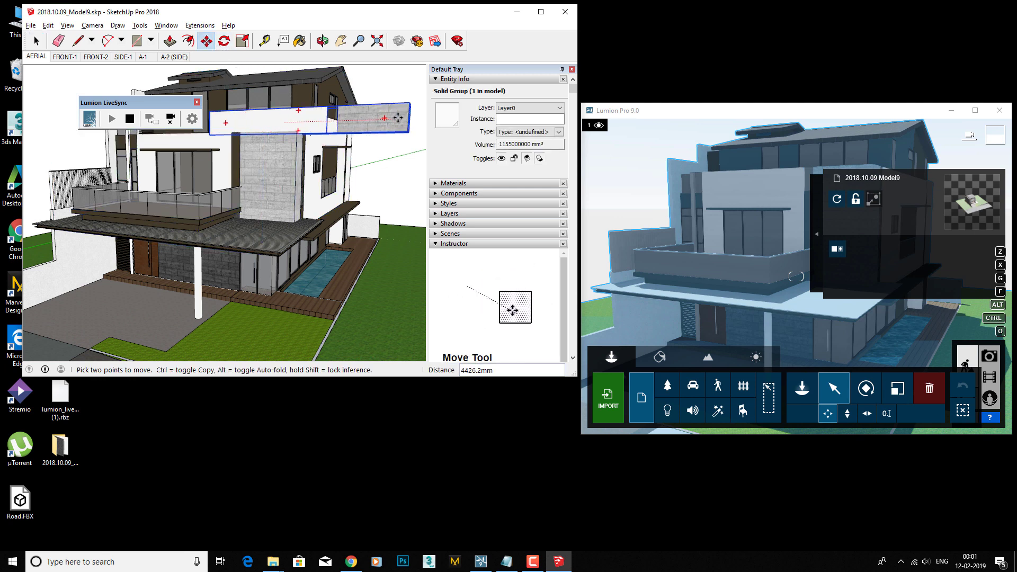
pyautogui.click(402, 117)
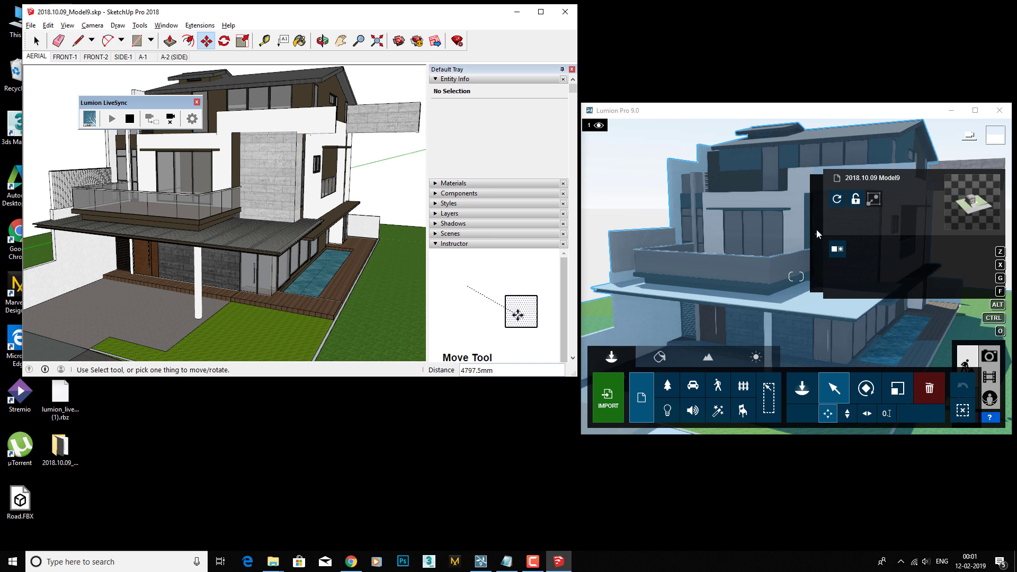
pyautogui.click(775, 160)
pyautogui.scroll(-5, 774, 160)
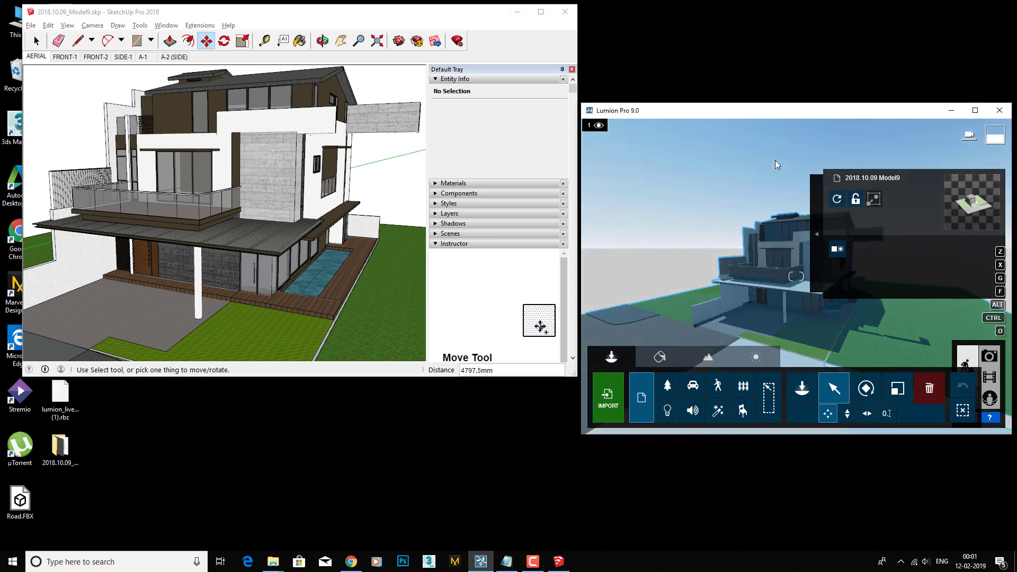
pyautogui.moveTo(775, 160); pyautogui.dragTo(775, 160, button='right')
pyautogui.scroll(3, 774, 160)
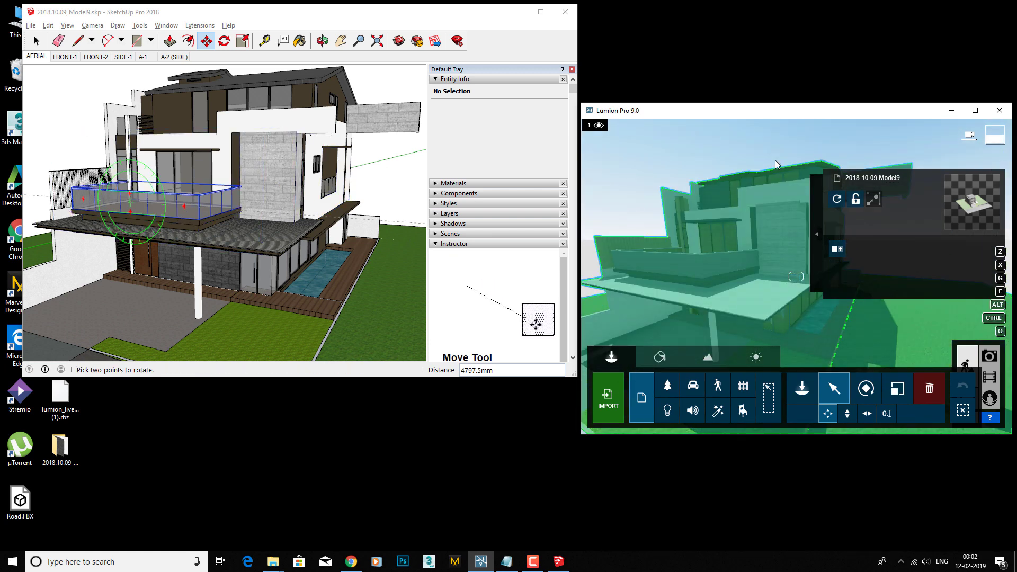
# Rotate the balcony railing 30 degrees, then undo the rotation
pyautogui.click(185, 206)
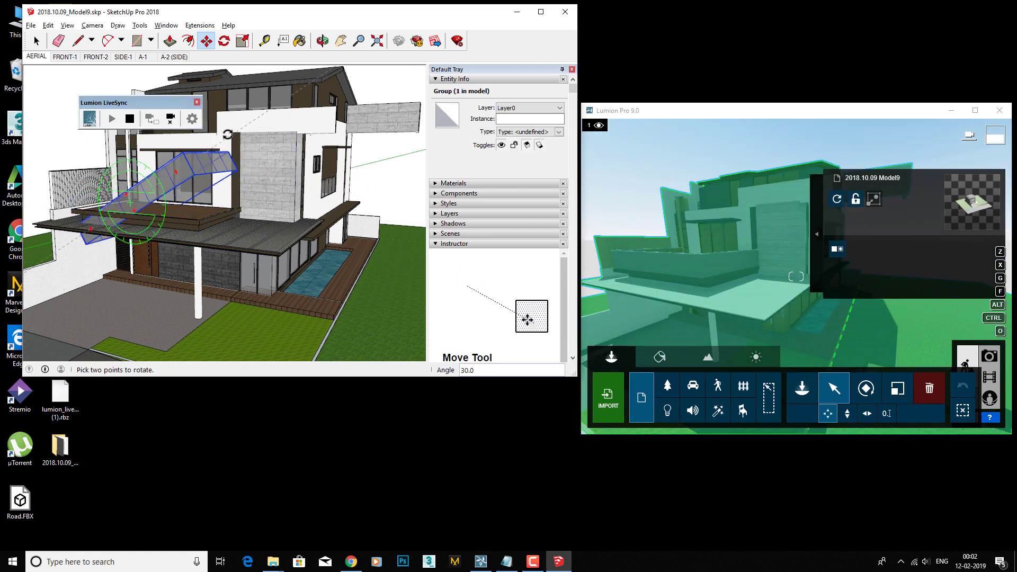
pyautogui.click(177, 172)
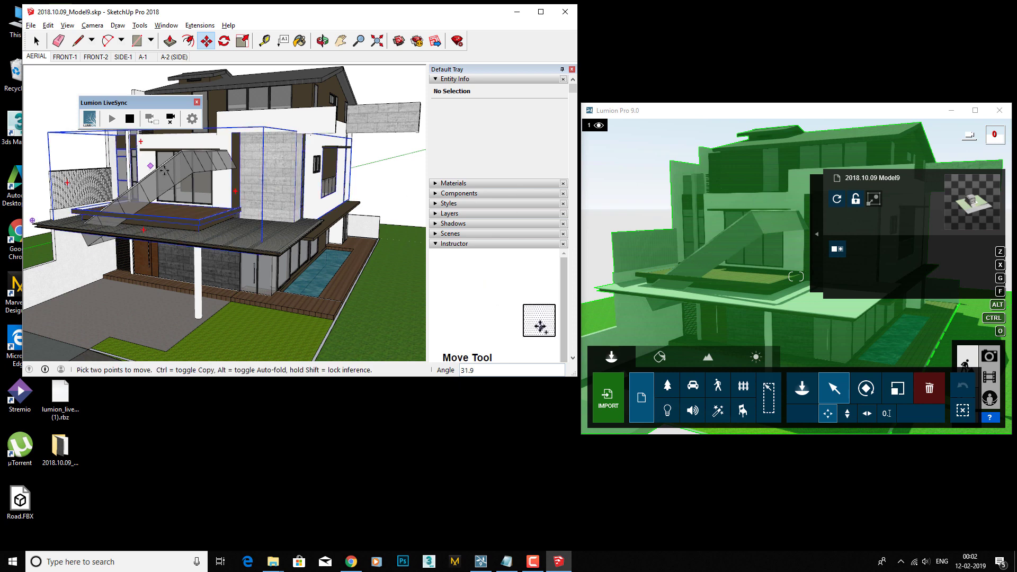
pyautogui.click(170, 87)
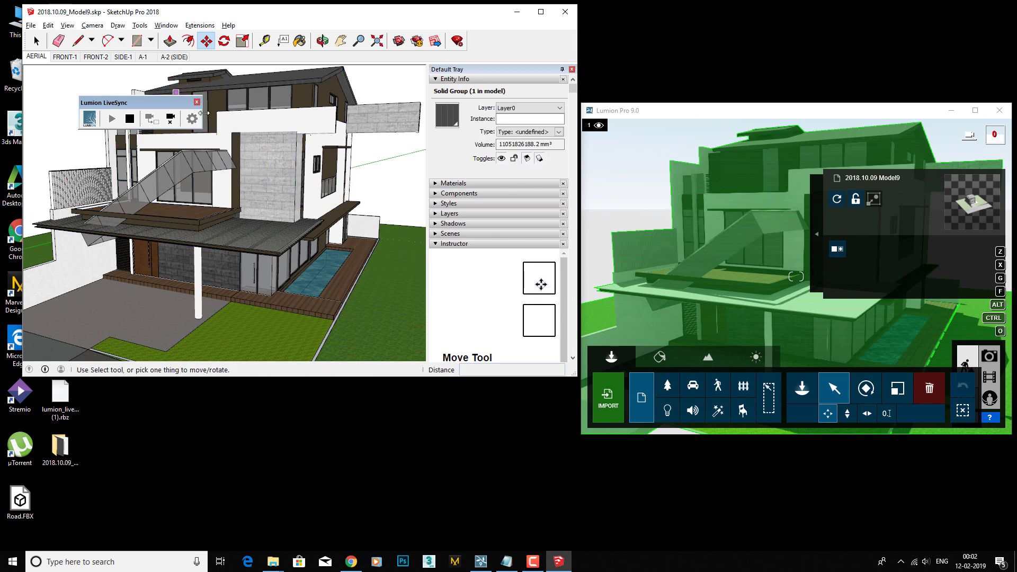
pyautogui.hotkey('ctrl', 'z')
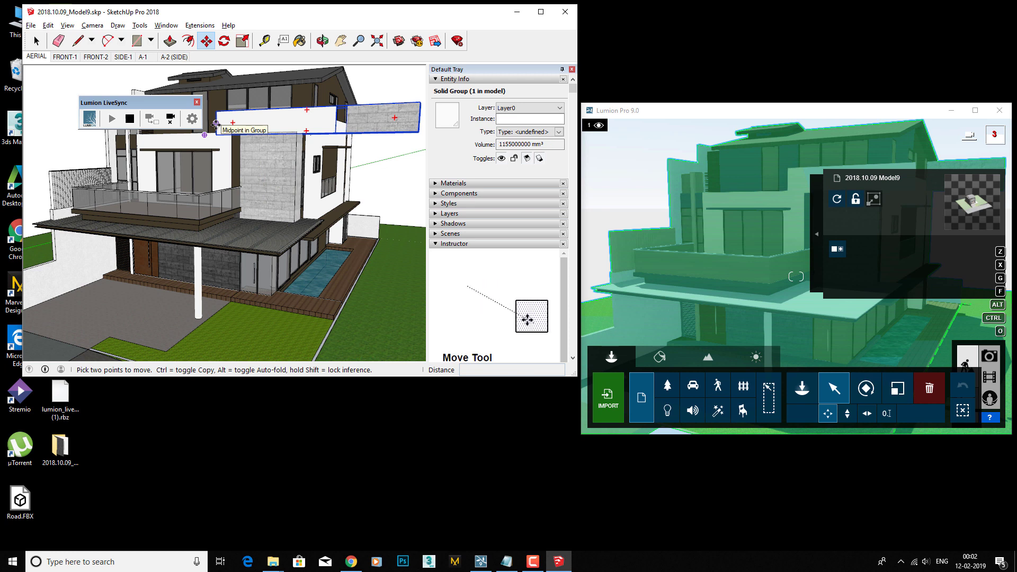